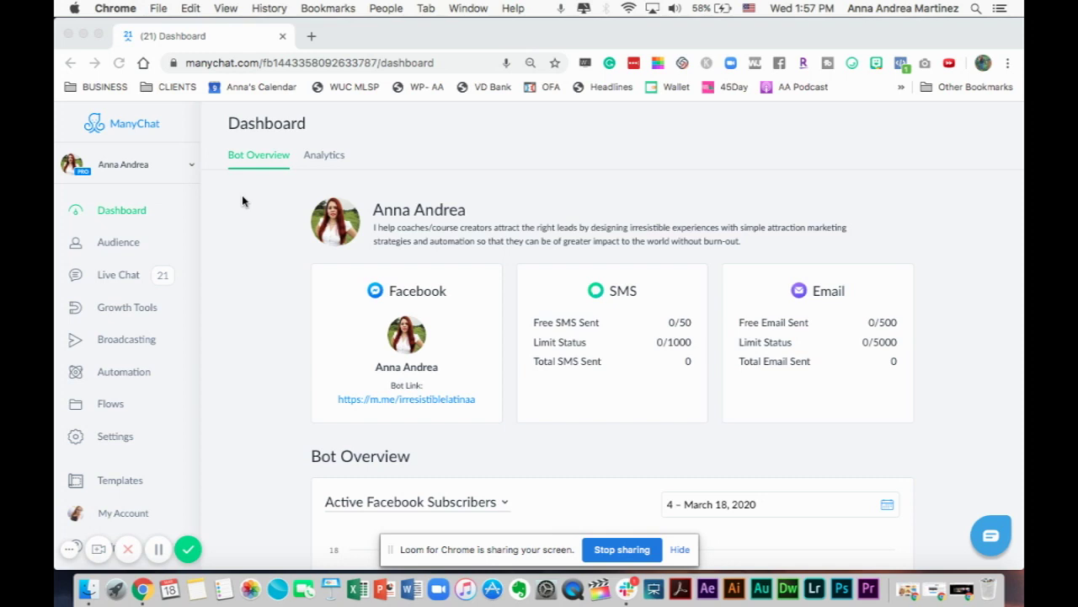
Step: Start a new flow and enter the name 'One Time Notification Flow', fixing a stray letter
{"action": "left_click", "coordinate": [130, 411]}
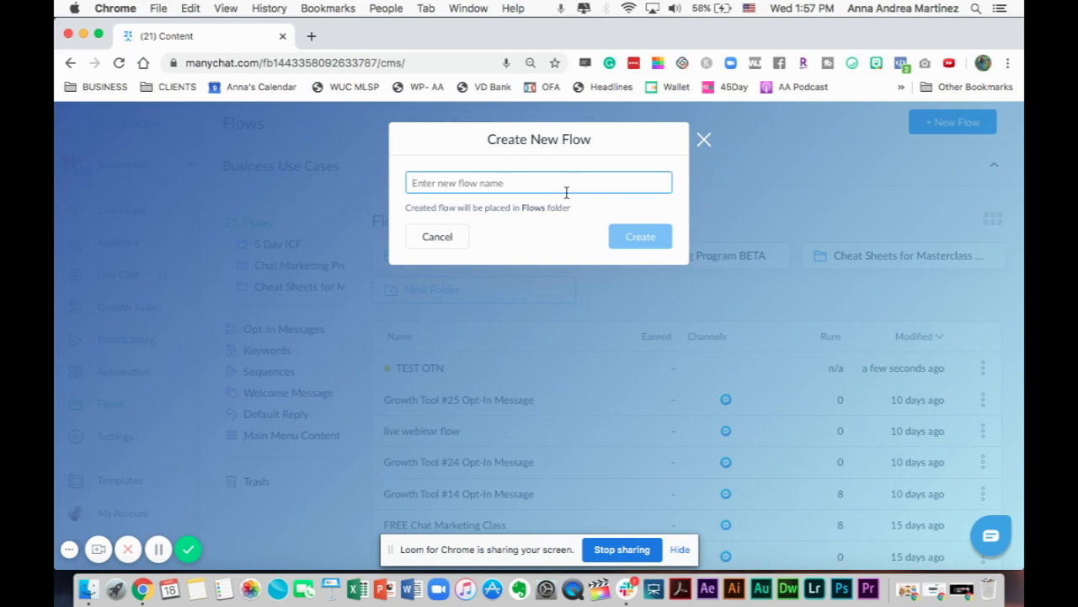
{"action": "type", "text": "One Time T"}
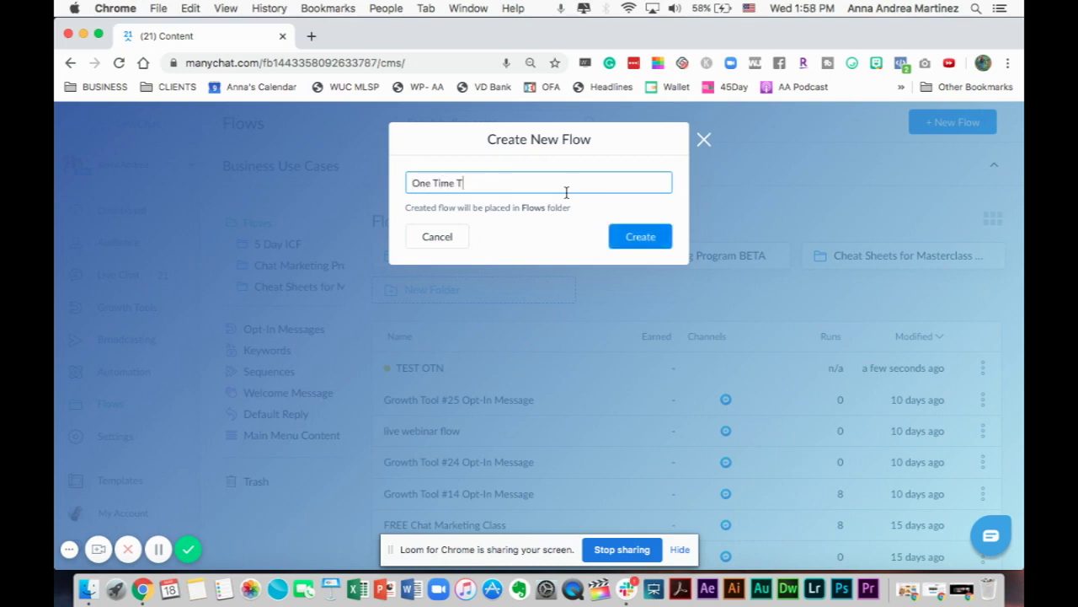
{"action": "key", "text": "BackSpace"}
{"action": "type", "text": "Notification Flow"}
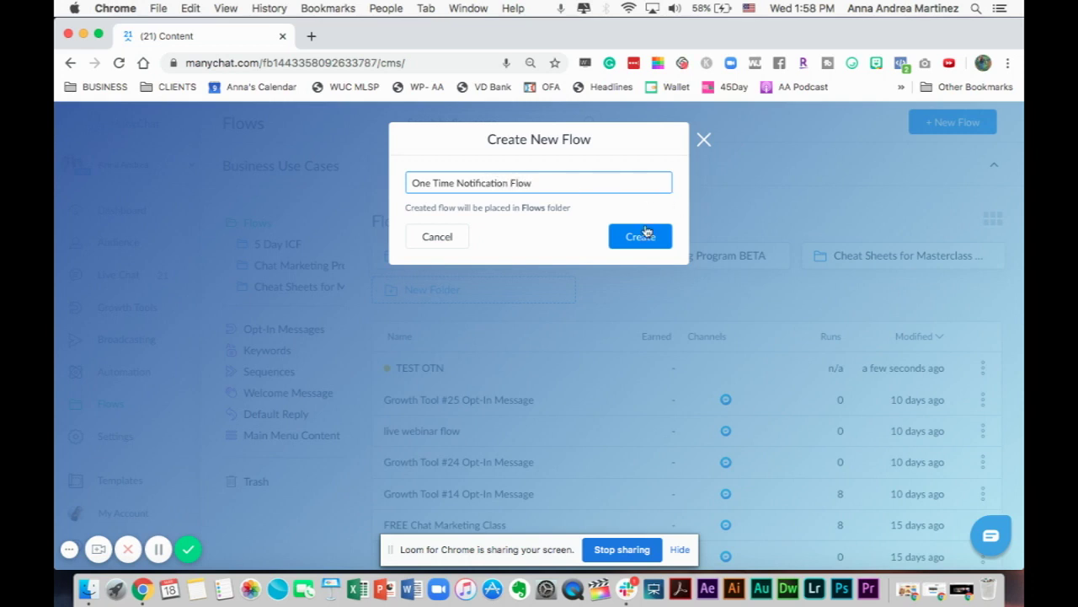
Step: Create the One Time Notification Flow so it opens with an empty Send Message starting step
{"action": "left_click", "coordinate": [643, 236]}
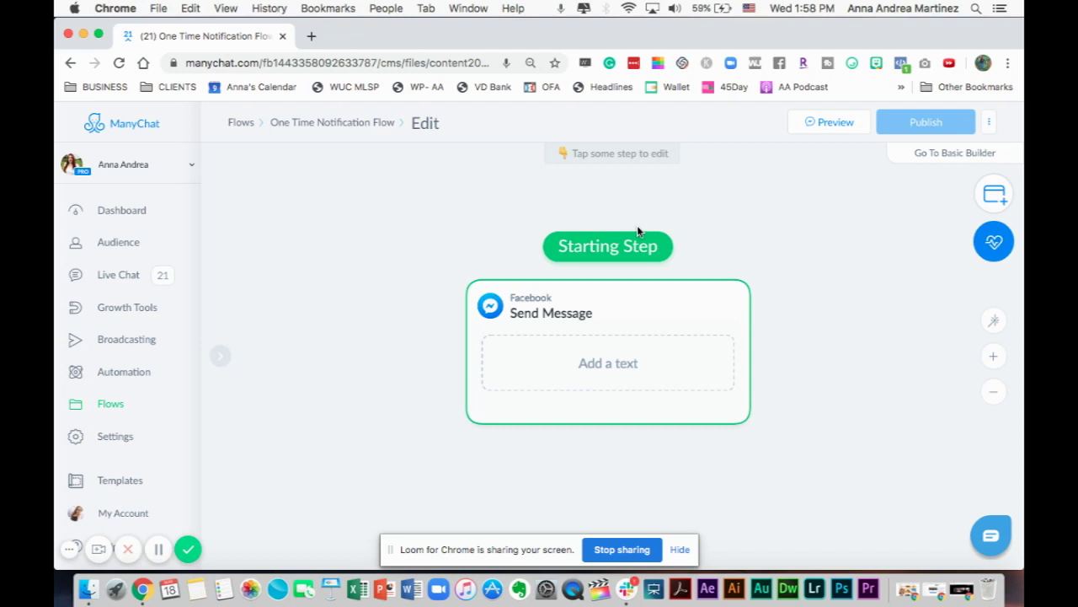
Step: Open the Starting Step's Send Message editor and put the cursor in its text box
{"action": "left_click", "coordinate": [603, 361]}
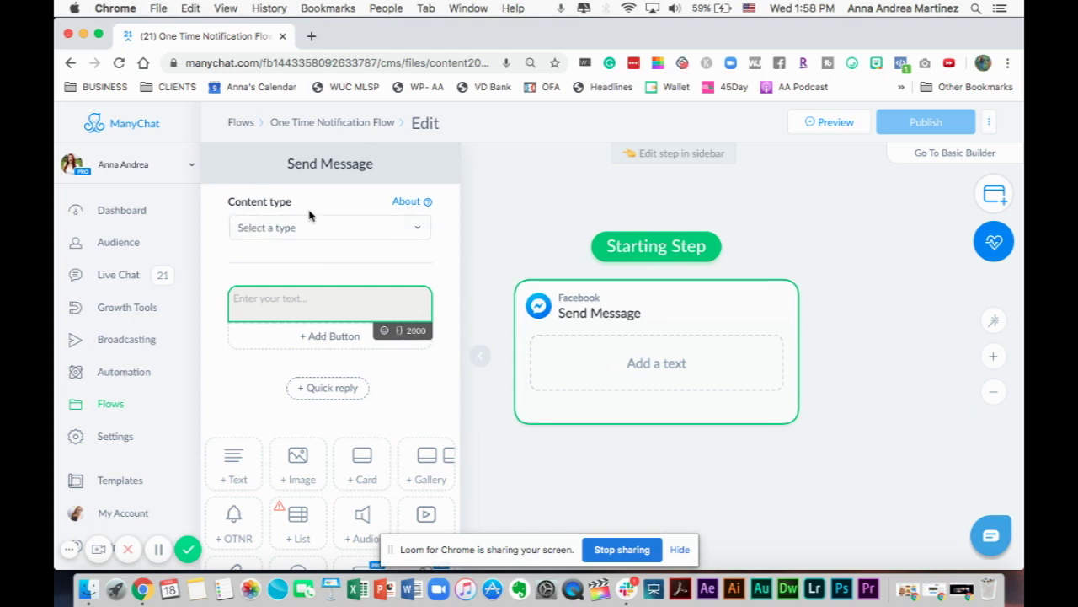
{"action": "left_click", "coordinate": [321, 308]}
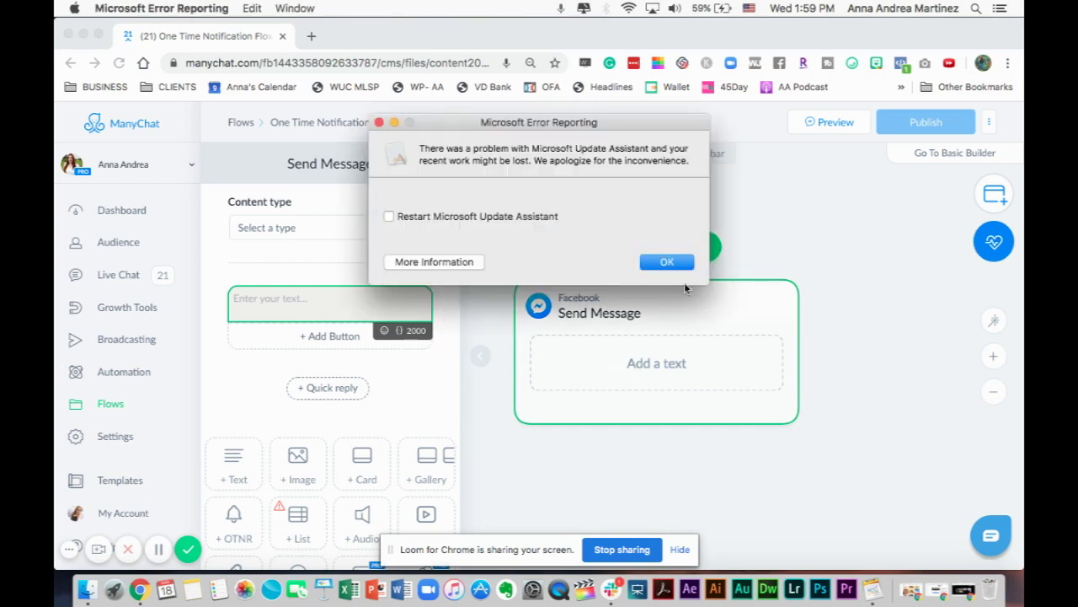
Step: Write the greeting 'Hey {First Name},' using the First Name field, then start a new line
{"action": "left_click", "coordinate": [664, 263]}
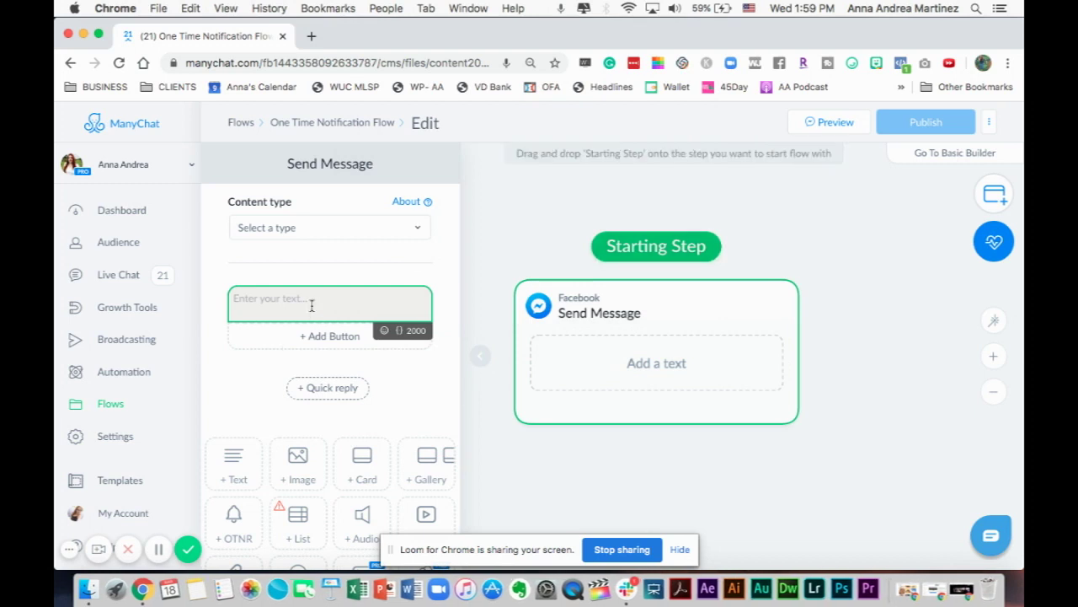
{"action": "left_click", "coordinate": [311, 305]}
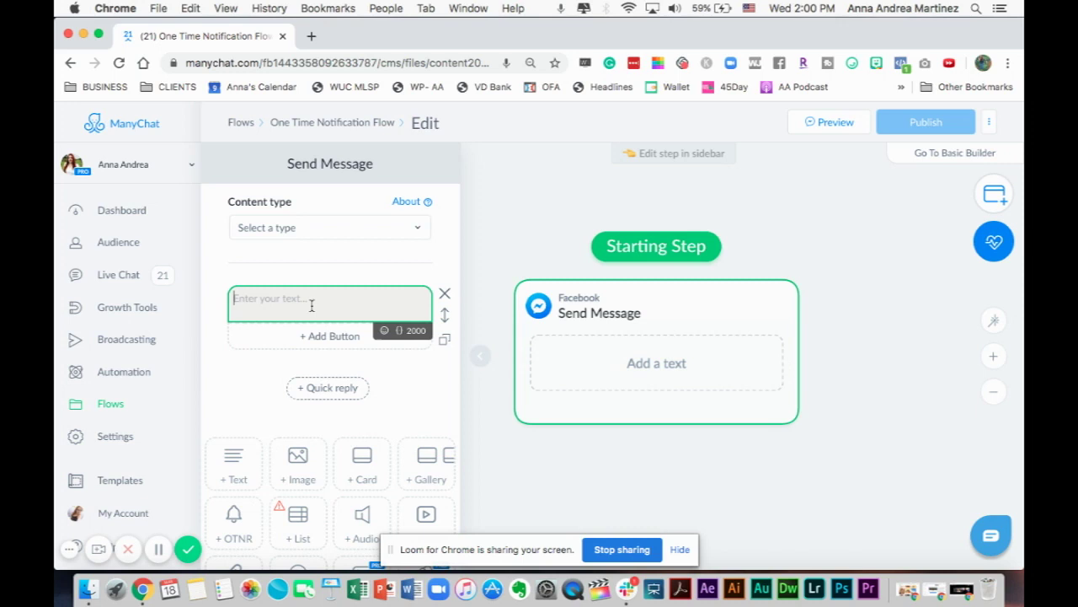
{"action": "type", "text": "Hey"}
{"action": "left_click", "coordinate": [399, 330]}
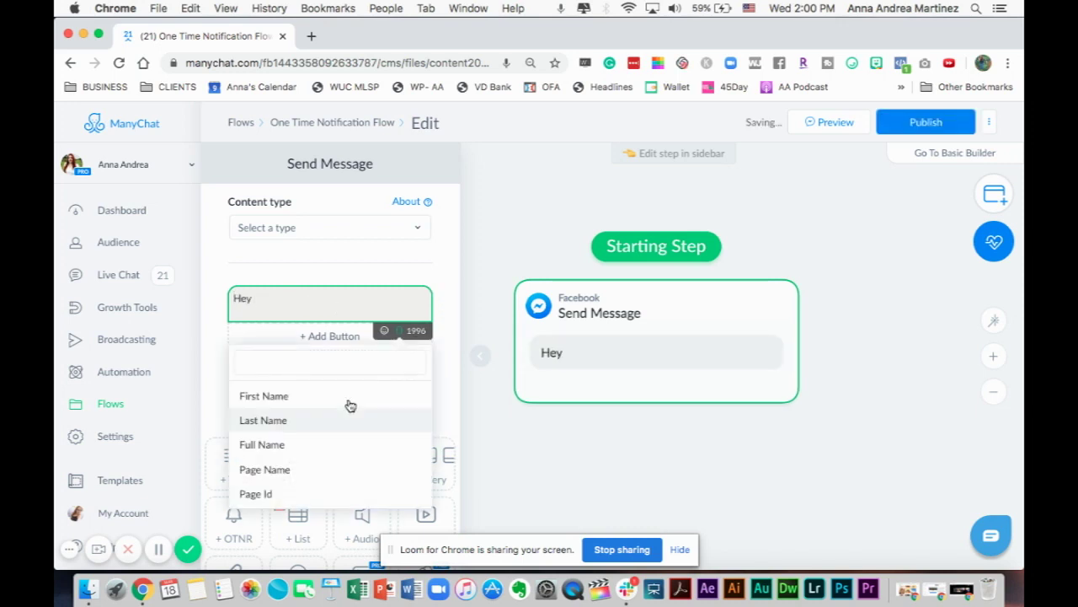
{"action": "left_click", "coordinate": [344, 397]}
{"action": "left_click", "coordinate": [338, 298]}
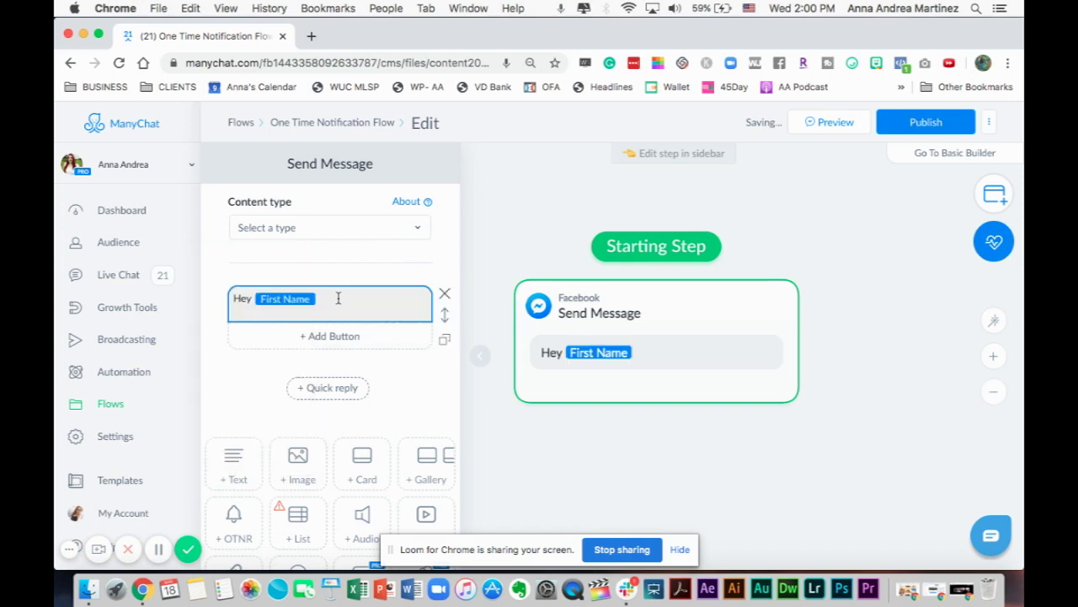
{"action": "type", "text": ","}
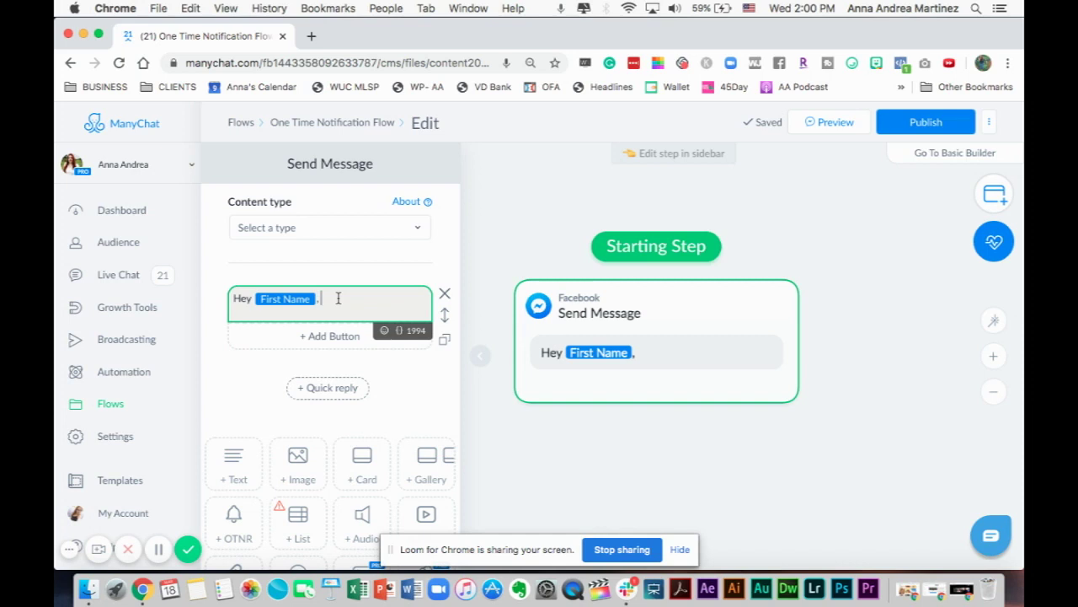
{"action": "key", "text": "Return"}
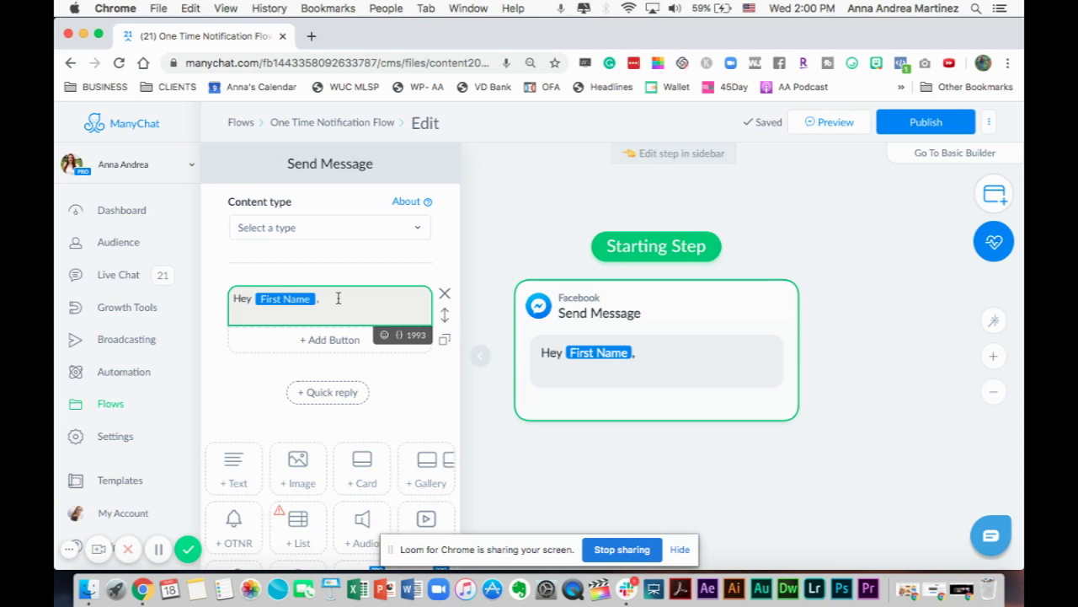
Step: Add the line 'We are happy you want to learn more', correcting the 'haoy' typo
{"action": "key", "text": "Return"}
{"action": "type", "text": "We are haoy you want"}
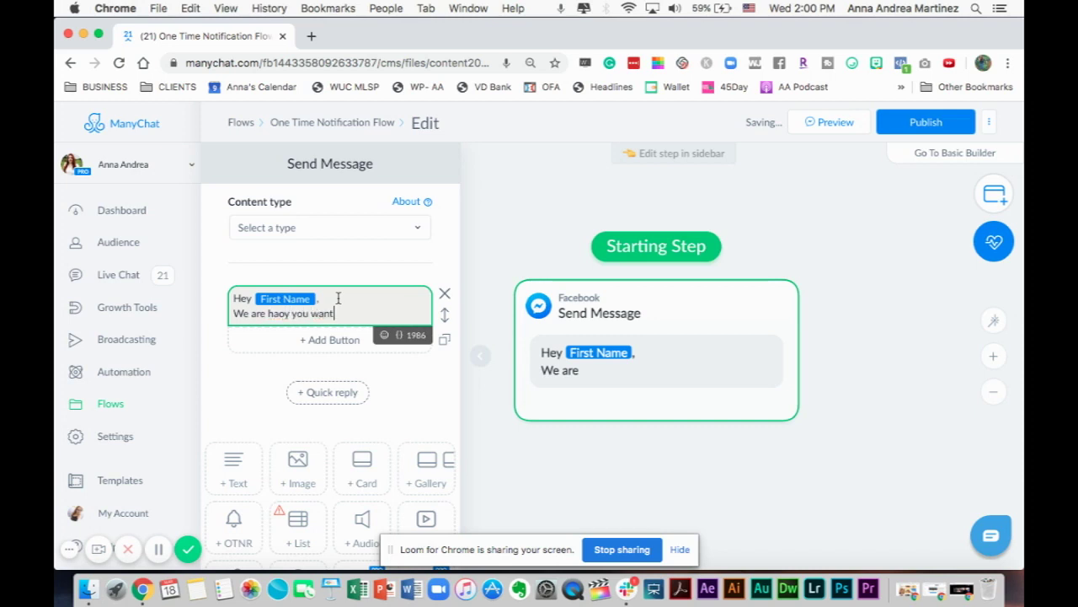
{"action": "type", "text": " to learn more"}
{"action": "left_click", "coordinate": [277, 312]}
{"action": "type", "text": "p"}
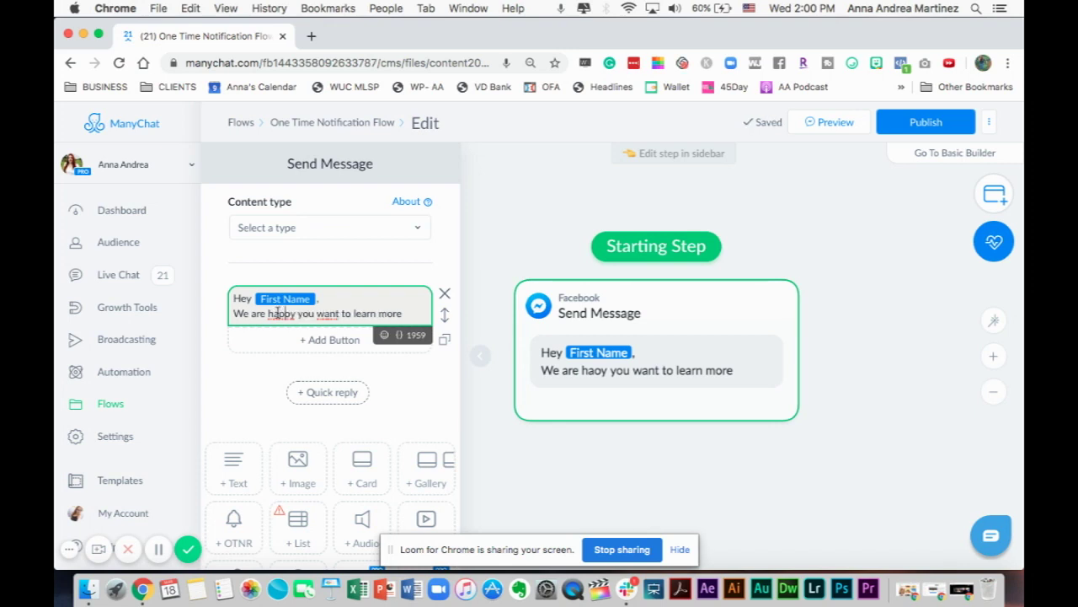
{"action": "key", "text": "Delete"}
{"action": "type", "text": "pp"}
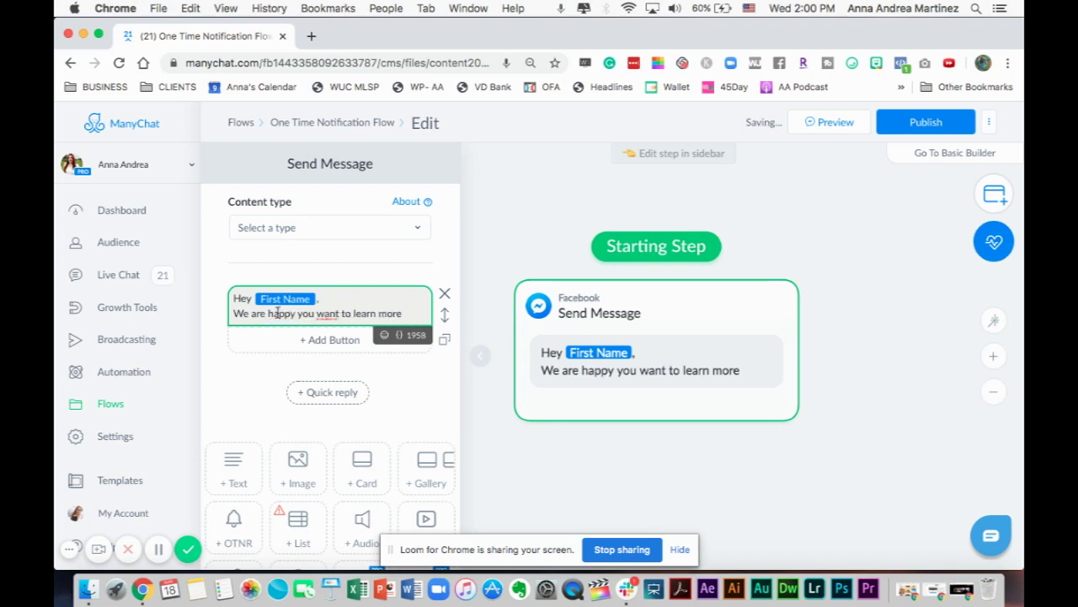
Step: Continue with 'we are going live with "X topic" on March 30th at 12pm Est!'
{"action": "left_click", "coordinate": [405, 313]}
{"action": "type", "text": ". we are "}
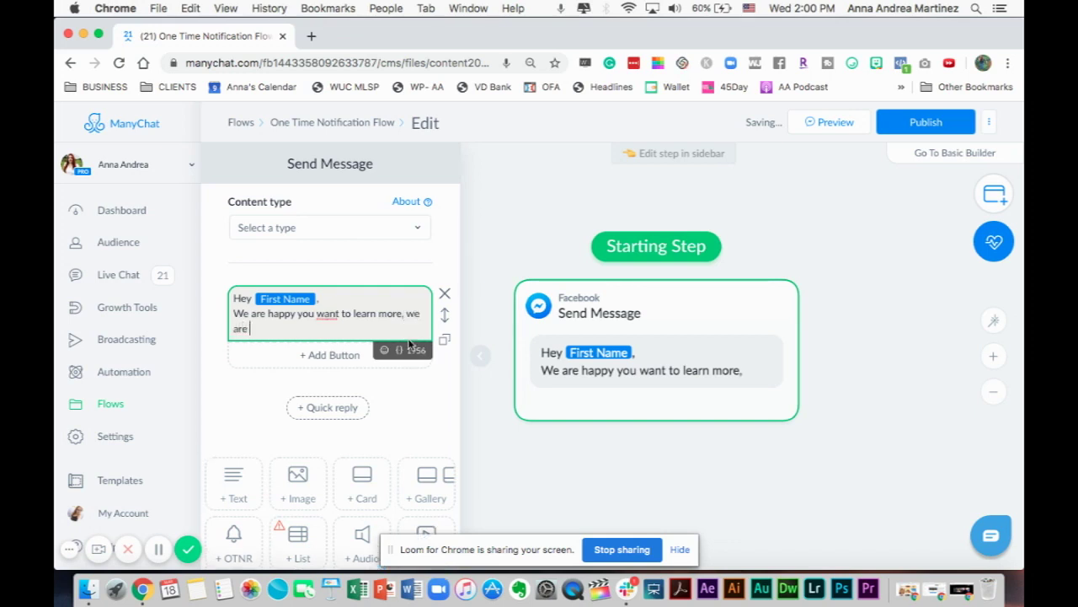
{"action": "type", "text": "going live with "}
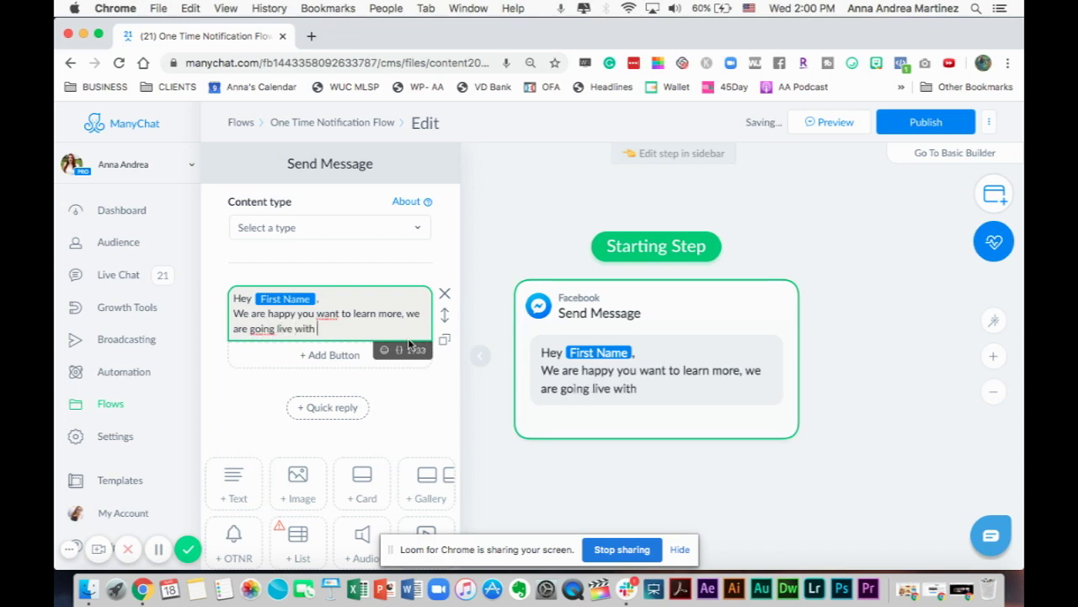
{"action": "type", "text": "X topic"}
{"action": "key", "text": "BackSpace"}
{"action": "type", "text": "\""}
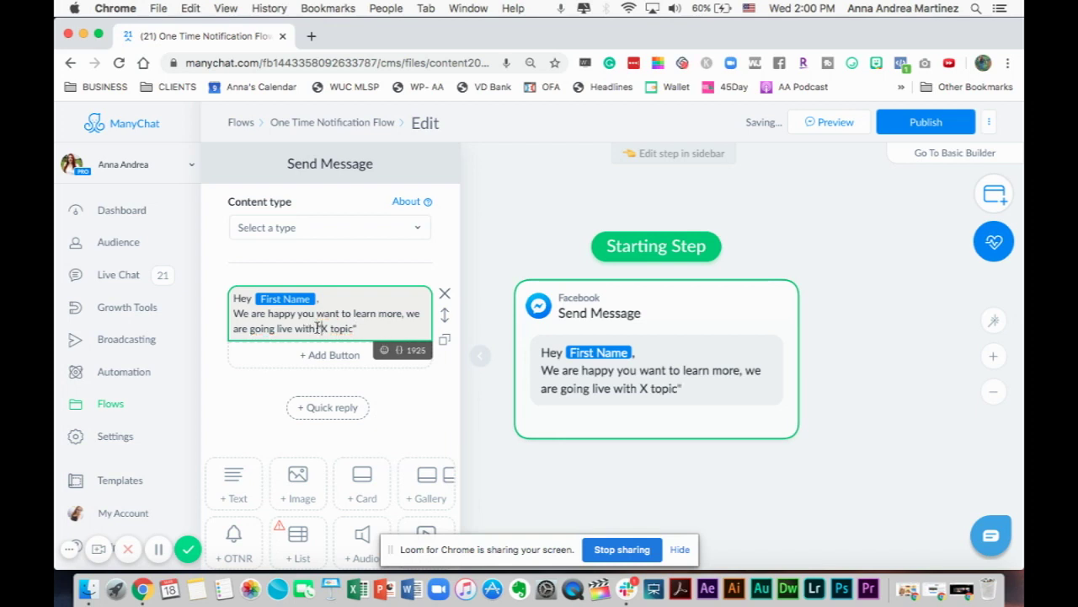
{"action": "left_click", "coordinate": [319, 328]}
{"action": "type", "text": "\""}
{"action": "left_click", "coordinate": [382, 325]}
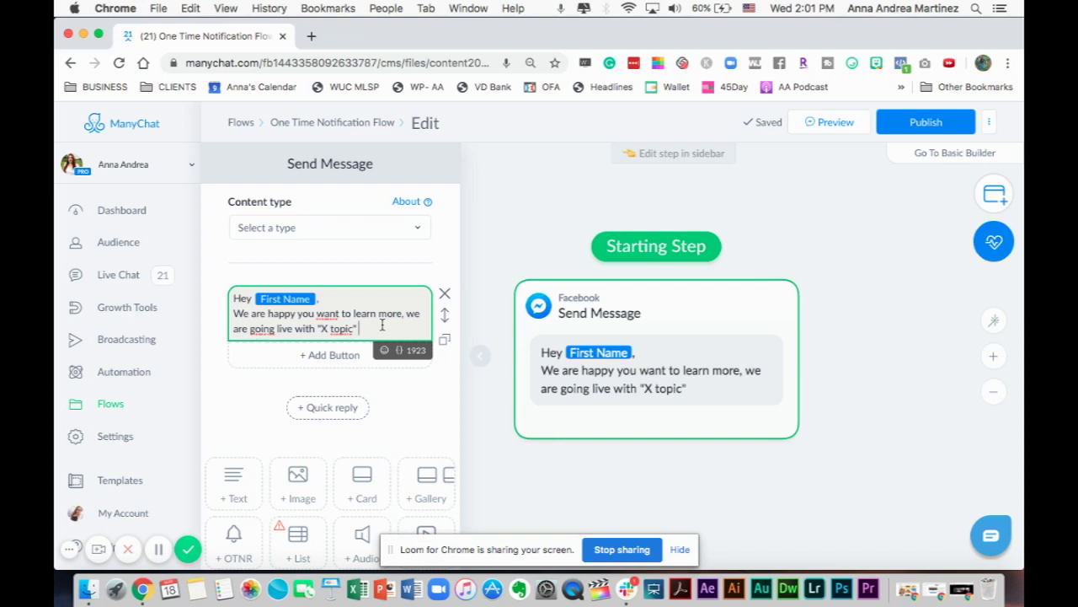
{"action": "type", "text": "on March "}
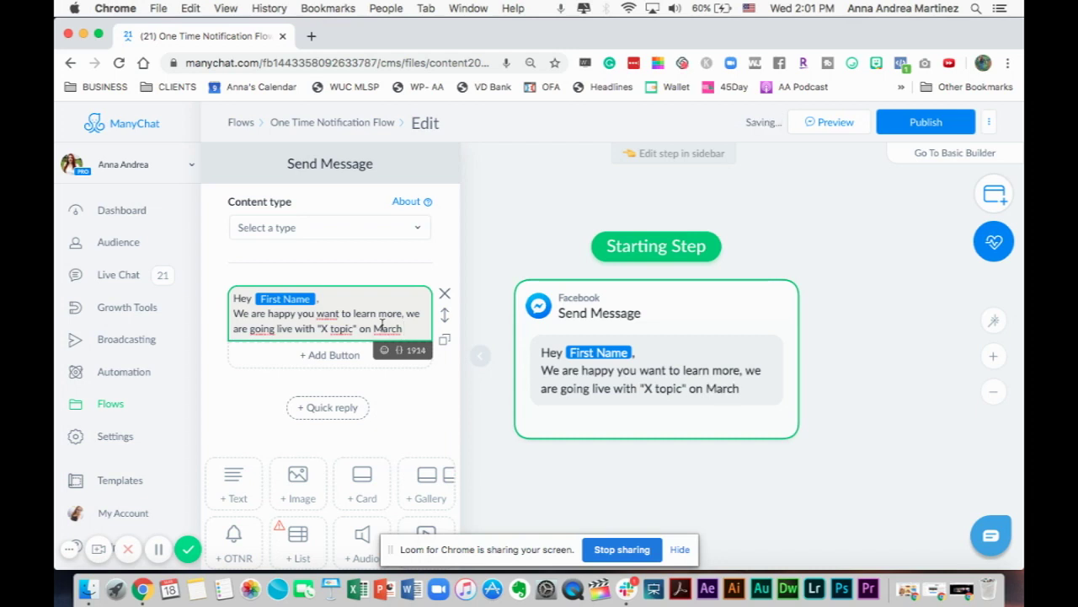
{"action": "type", "text": "30th!"}
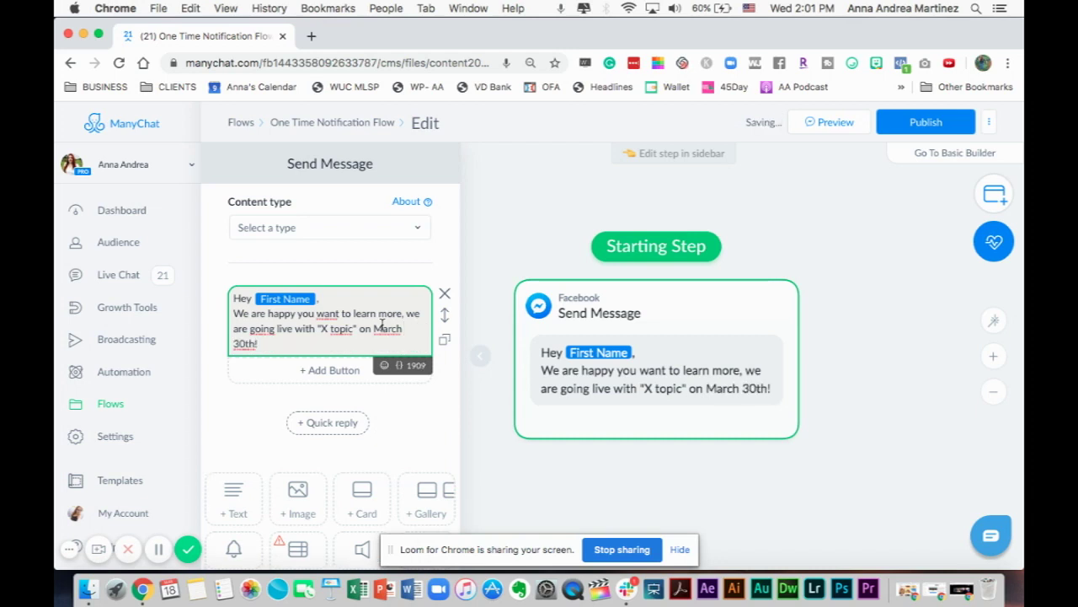
{"action": "key", "text": "BackSpace"}
{"action": "type", "text": "at 12p"}
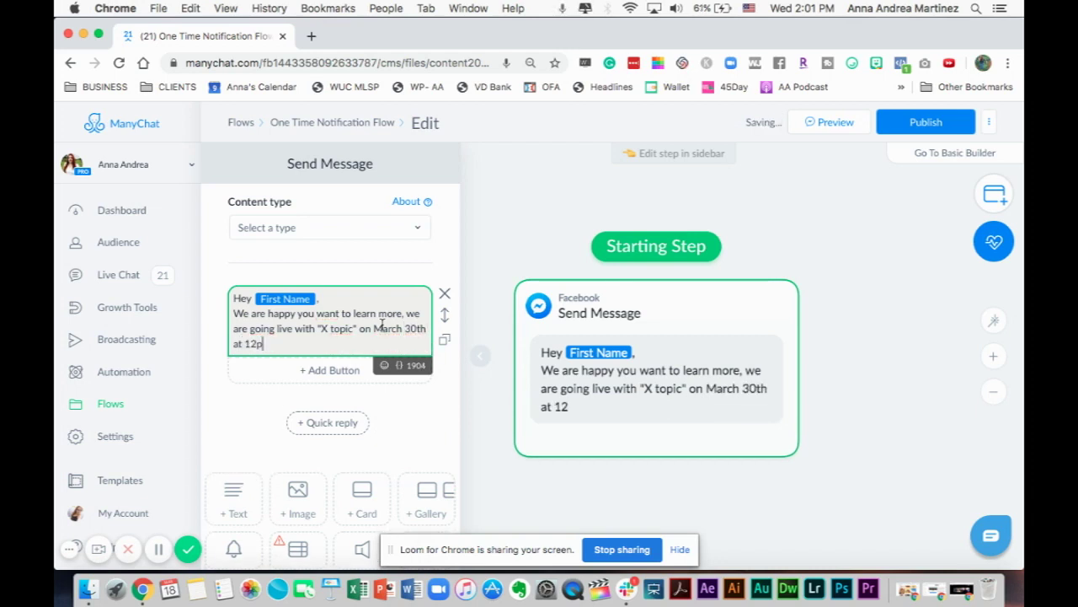
{"action": "type", "text": "m Est!"}
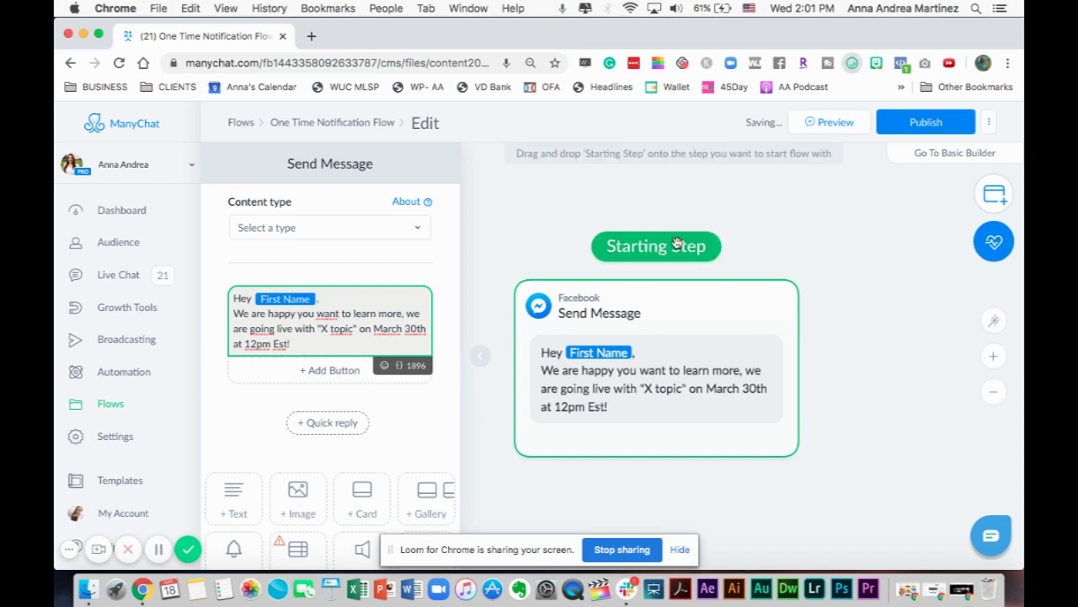
Step: Append the 😎 sunglasses emoji after 'at 12pm Est!', undoing an accidental paste
{"action": "left_click", "coordinate": [852, 64]}
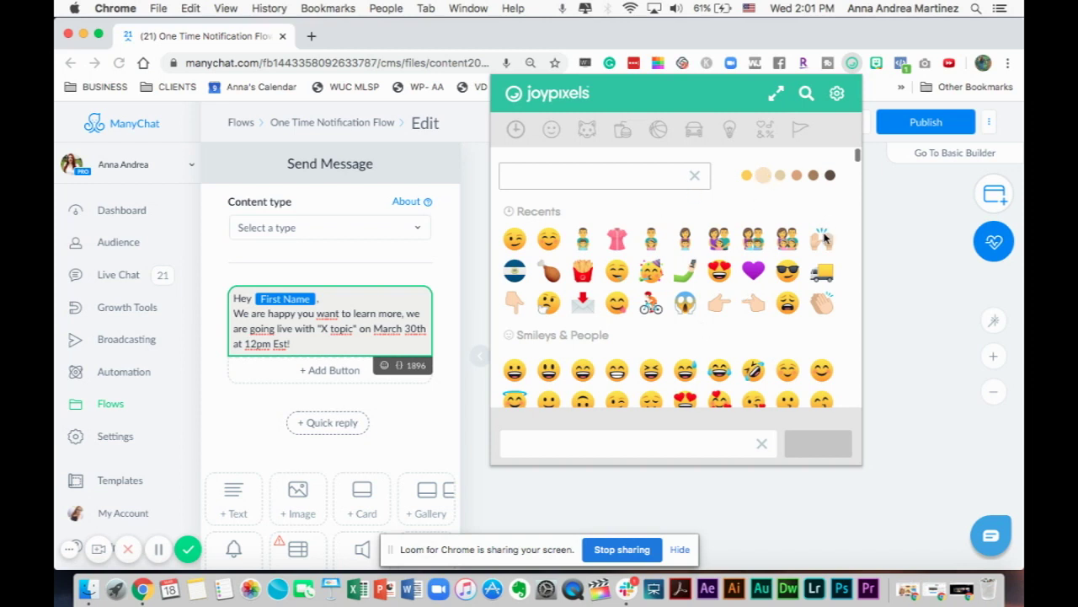
{"action": "left_click", "coordinate": [334, 351]}
{"action": "type", "text": "If you want us to add a button to the website for them to click and they can go to the Google Form, then that's fine we can do that too"}
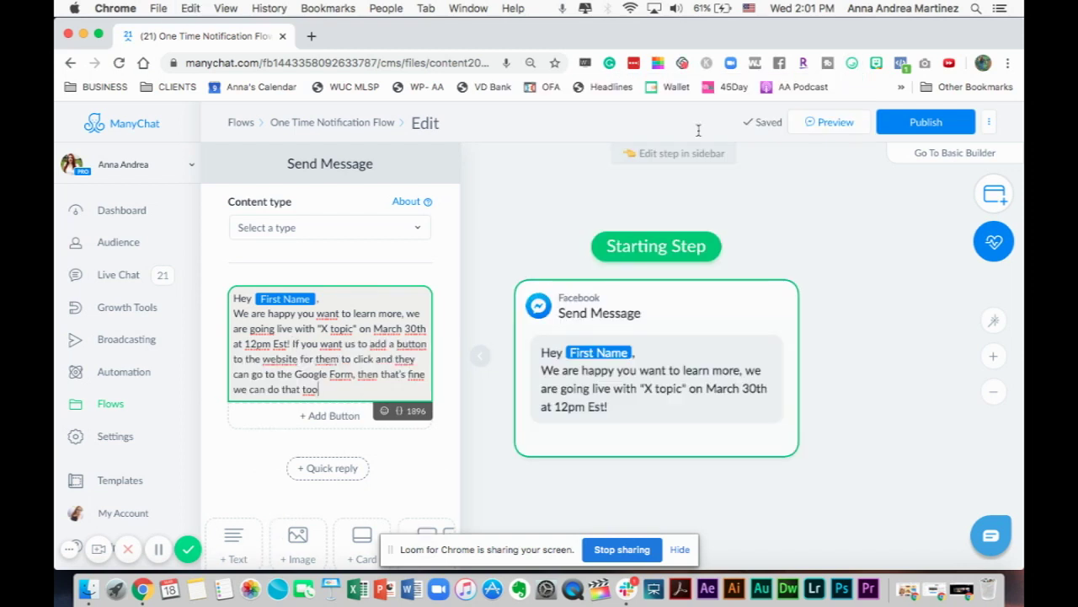
{"action": "key", "text": "super+z"}
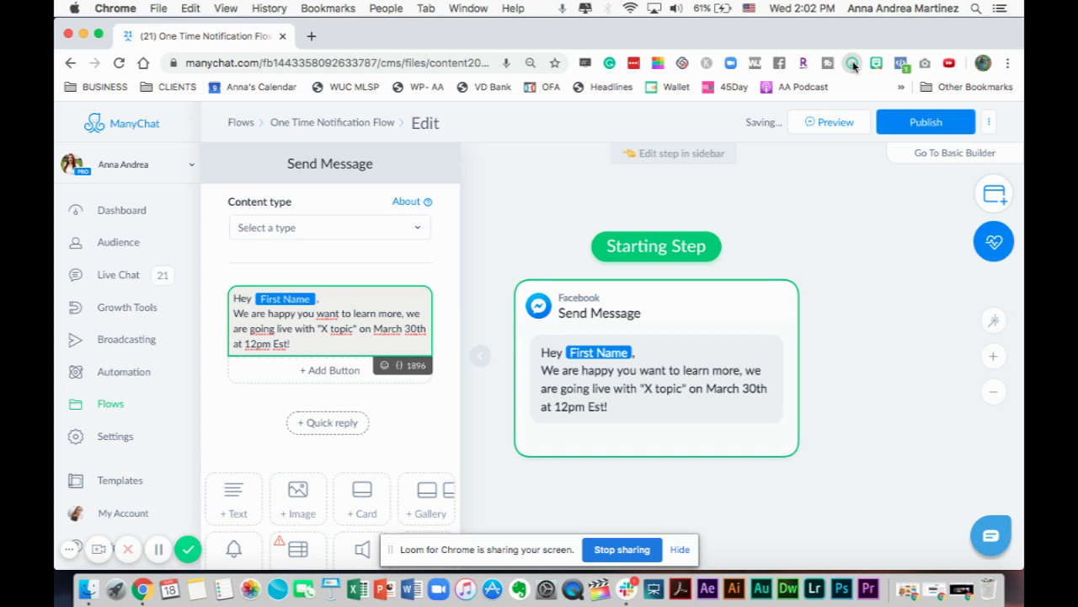
{"action": "left_click", "coordinate": [853, 63]}
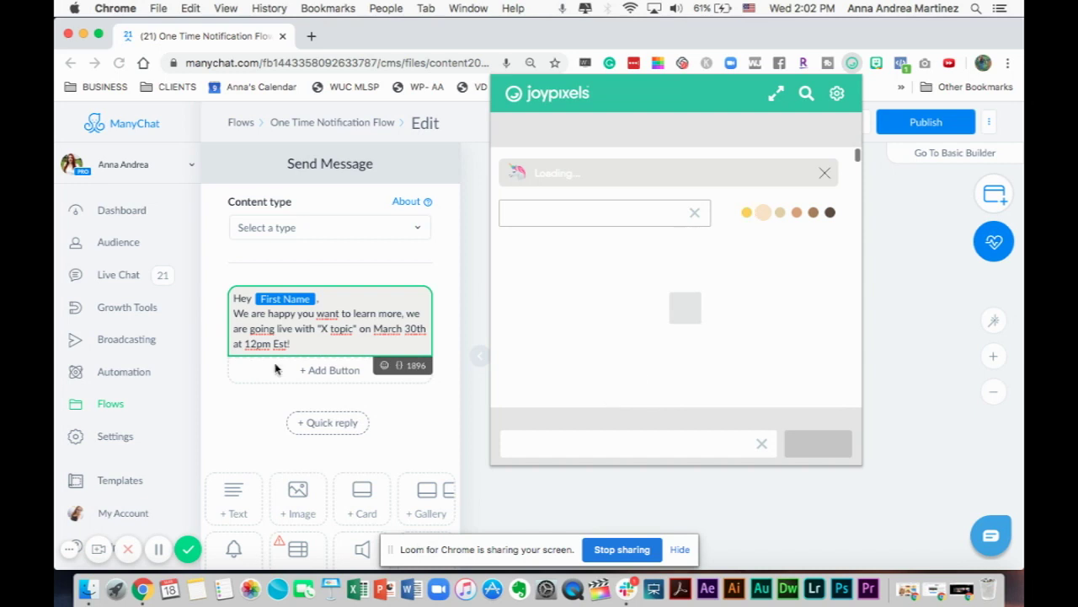
{"action": "left_click", "coordinate": [333, 345]}
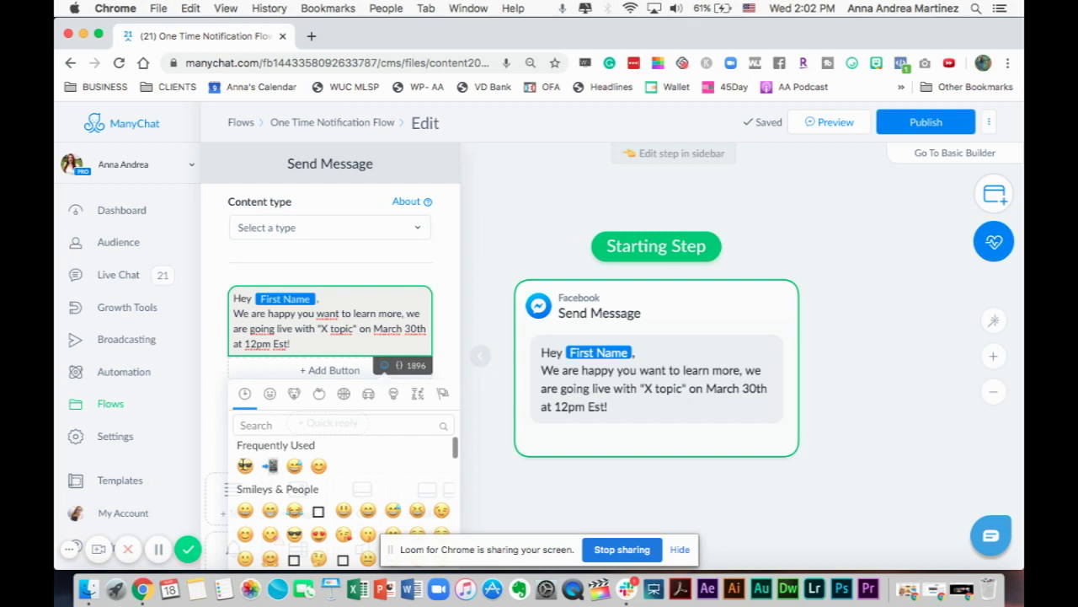
{"action": "left_click", "coordinate": [215, 389]}
{"action": "scroll", "coordinate": [215, 386], "scroll_direction": "down", "scroll_amount": 3}
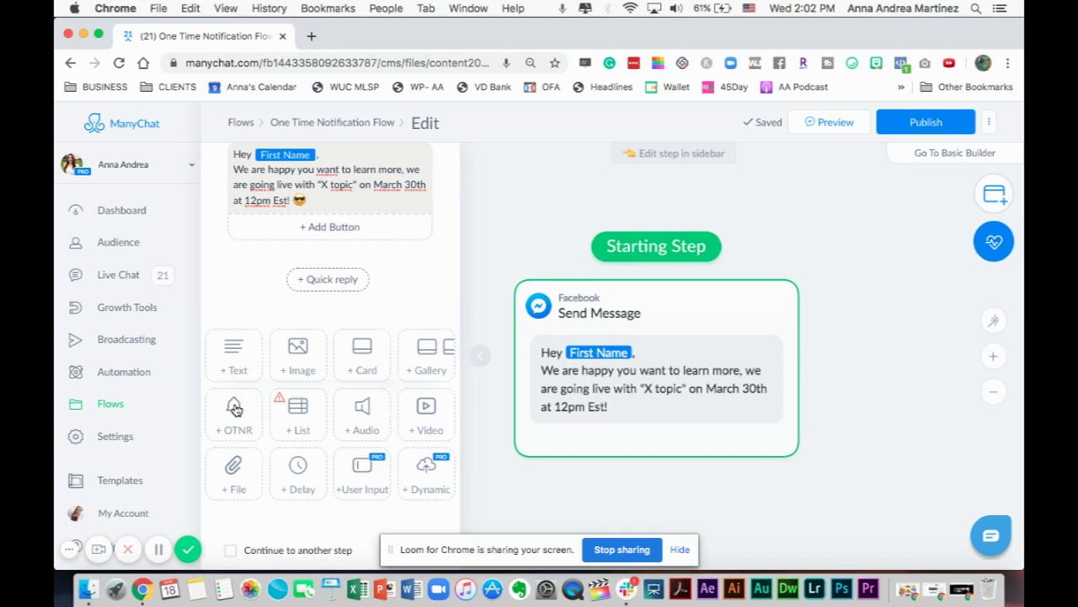
{"action": "mouse_move", "coordinate": [235, 417]}
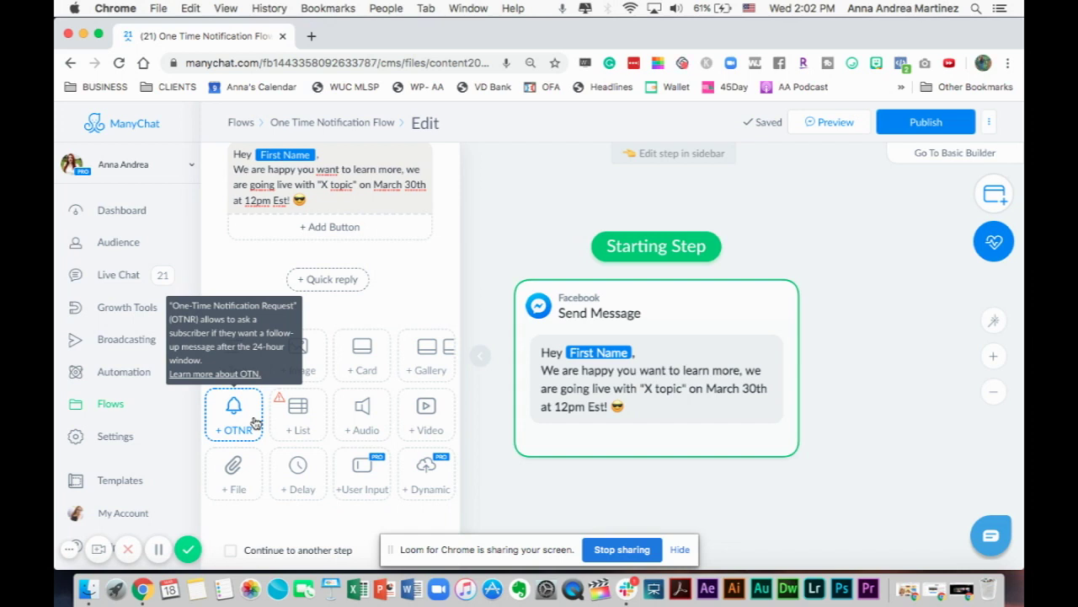
Step: Add a One-Time Notification Request block with a Notify Me button below the message and select it
{"action": "left_click", "coordinate": [254, 422]}
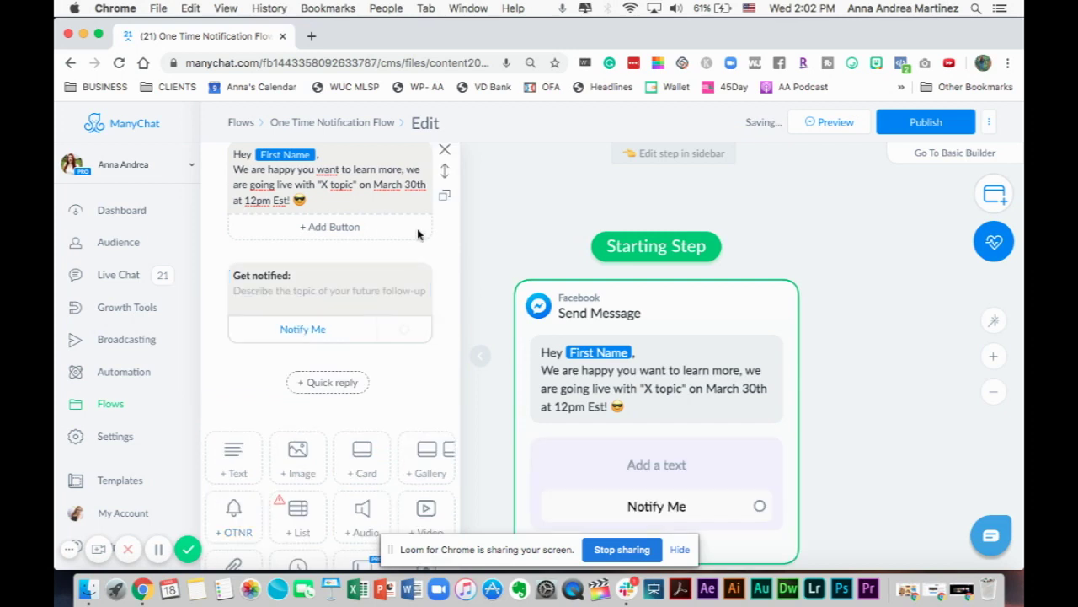
{"action": "left_click", "coordinate": [311, 293]}
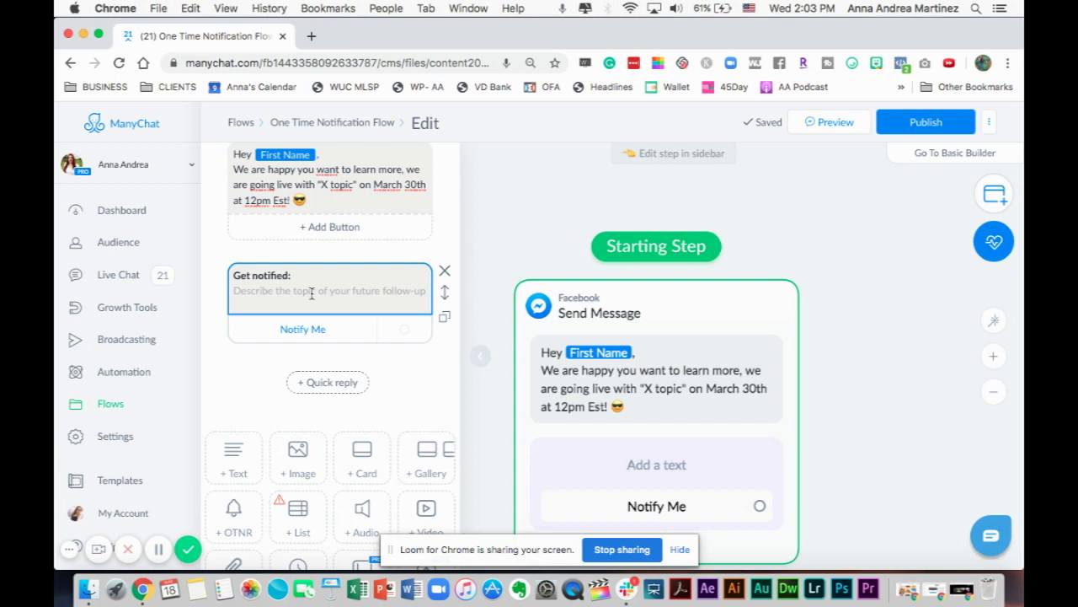
{"action": "mouse_move", "coordinate": [243, 278]}
Step: Pick the Live Interactive Chatbot Masterclass topic for the request, then delete it to leave the topic empty
{"action": "left_click", "coordinate": [334, 292]}
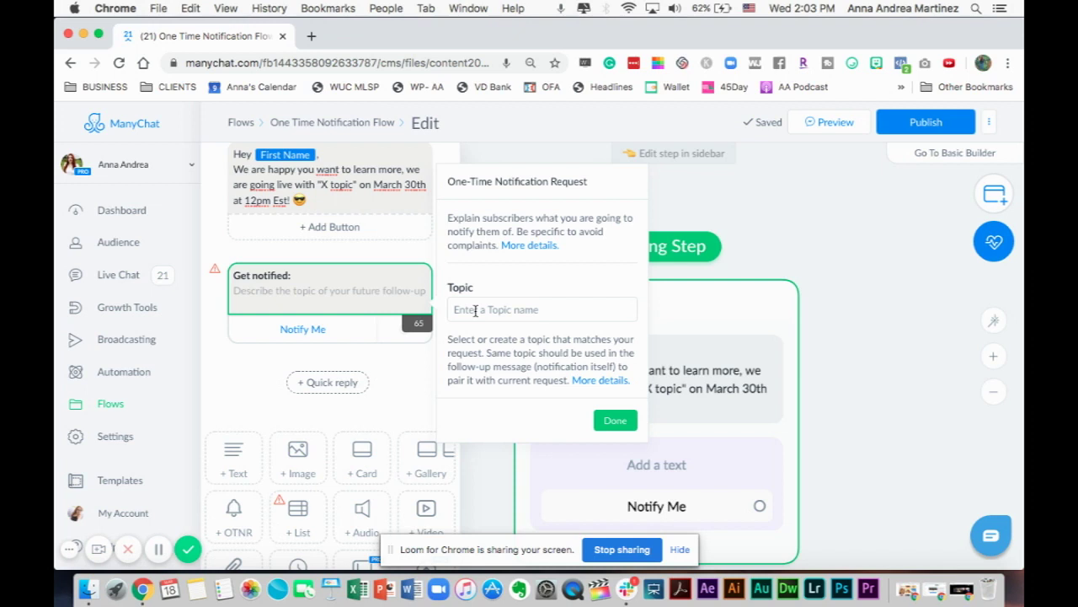
{"action": "left_click", "coordinate": [476, 311]}
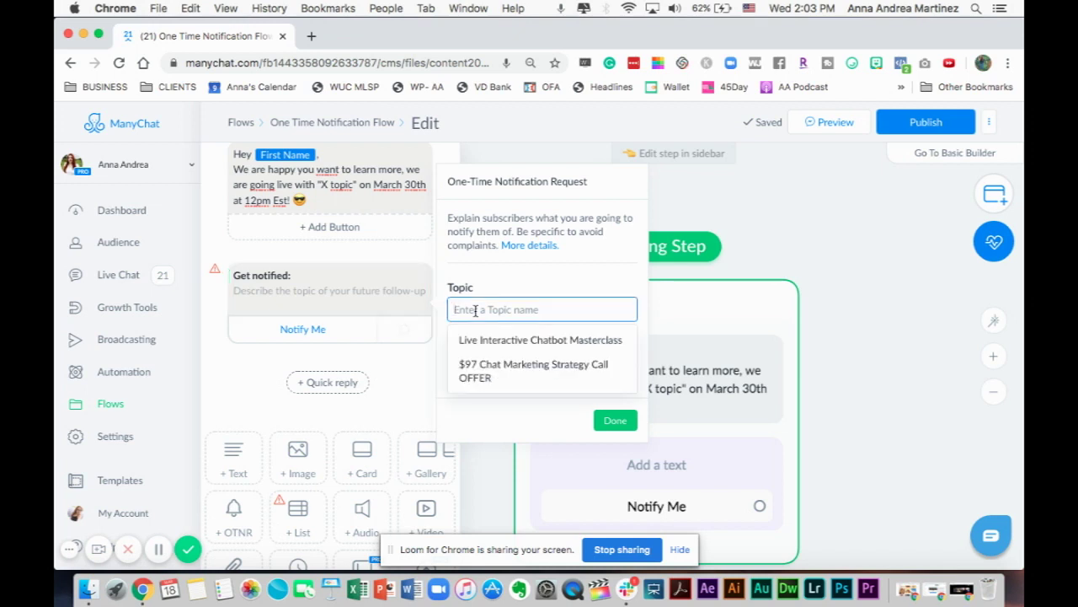
{"action": "left_click", "coordinate": [514, 341]}
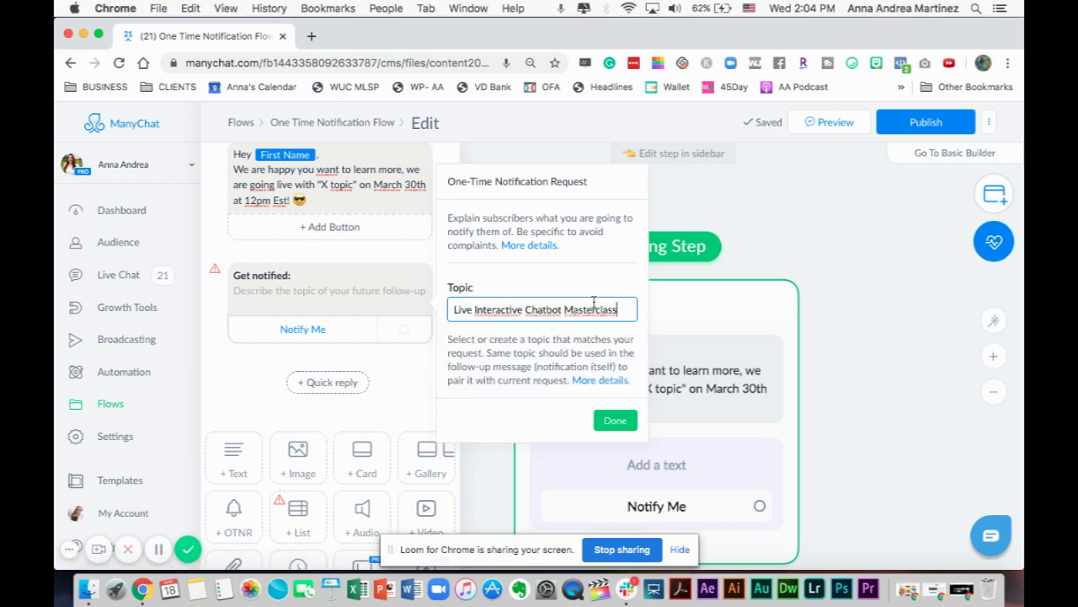
{"action": "left_click_drag", "start_coordinate": [623, 310], "coordinate": [436, 313]}
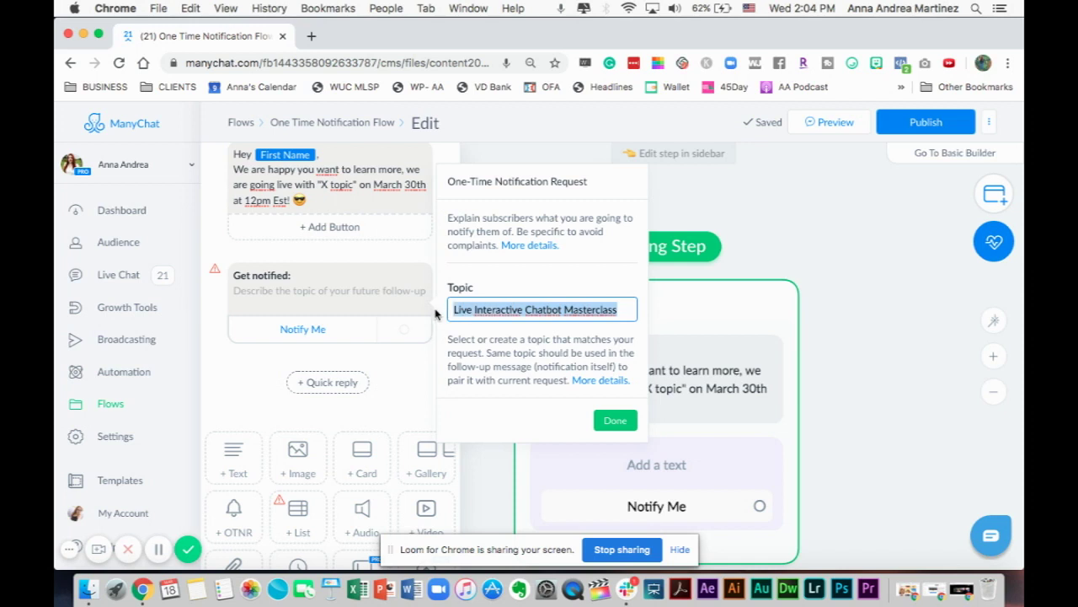
{"action": "key", "text": "BackSpace"}
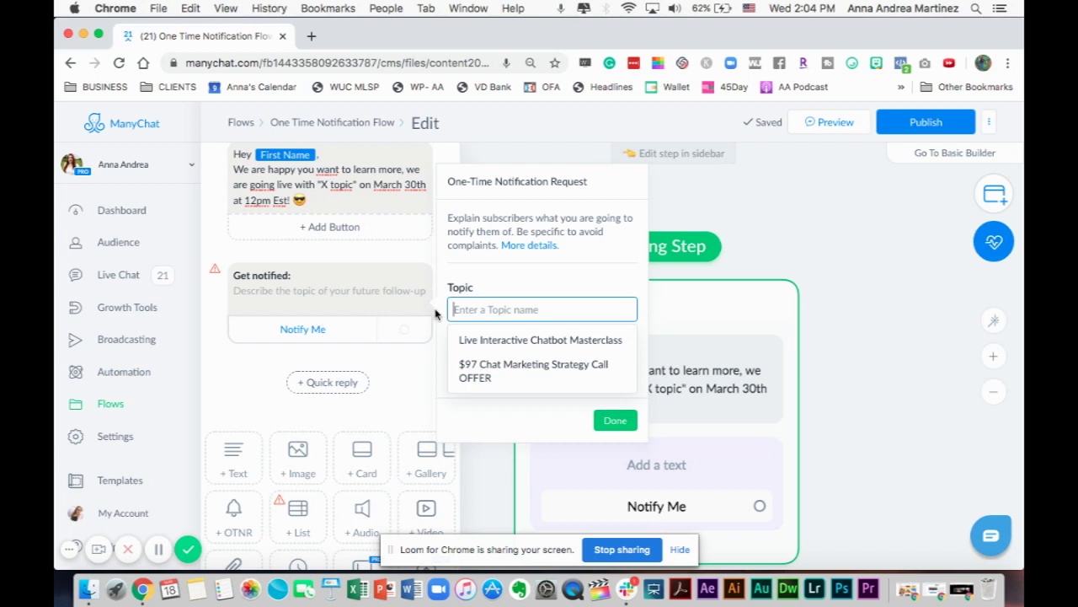
Step: Create and assign a new notification topic named 'Facebook Live'
{"action": "type", "text": "Face"}
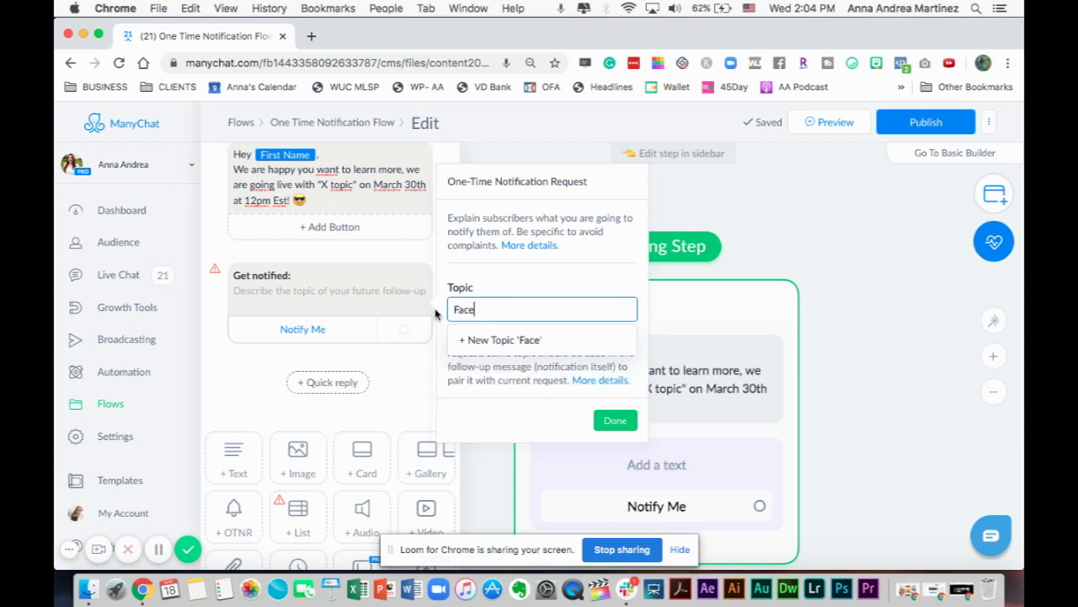
{"action": "type", "text": "book Live"}
{"action": "left_click", "coordinate": [496, 309]}
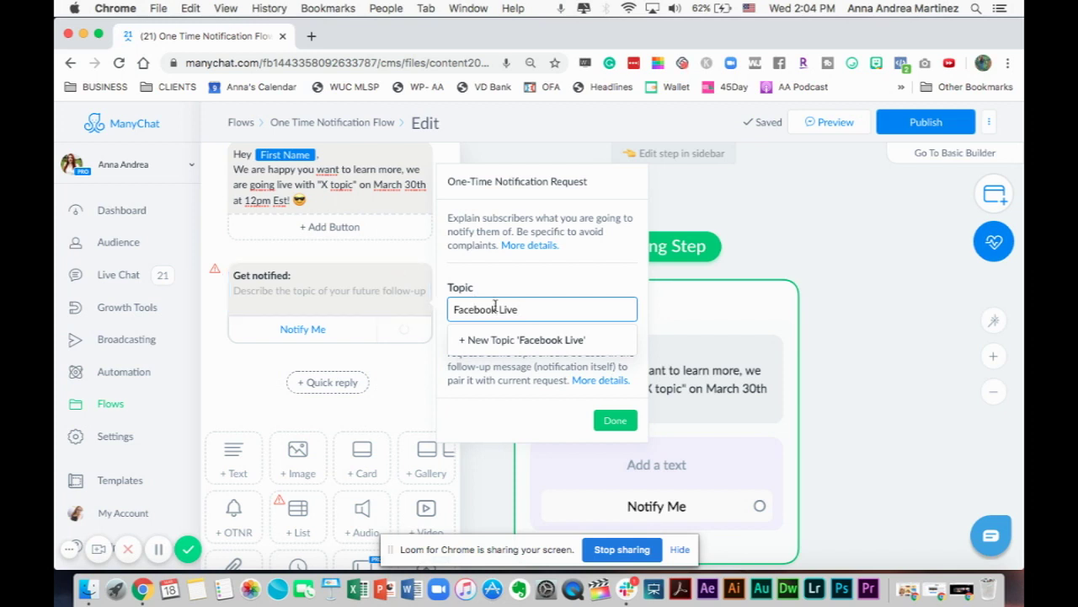
{"action": "left_click", "coordinate": [534, 309]}
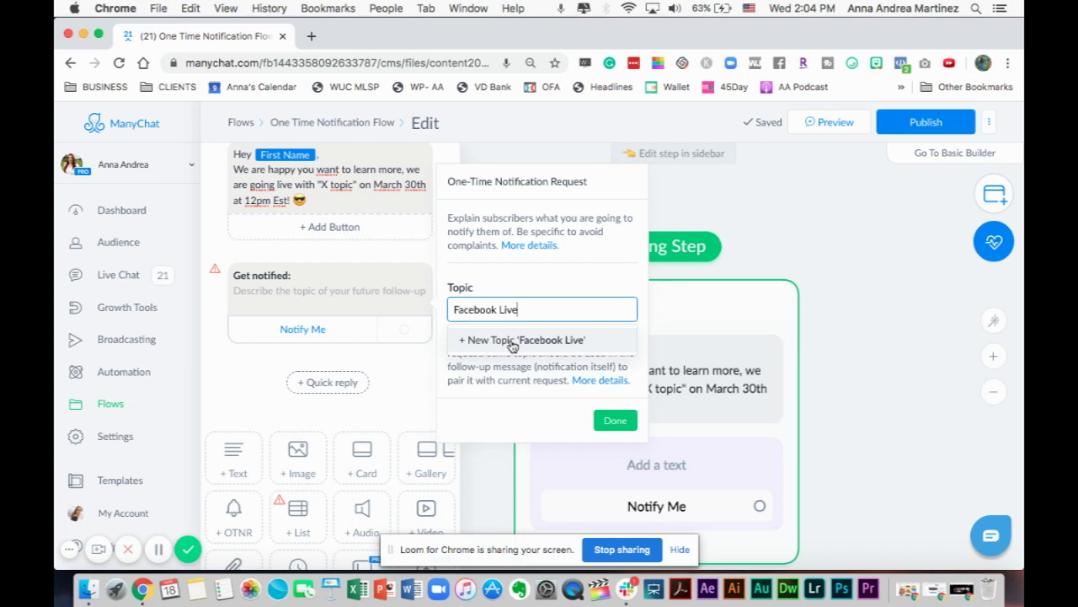
{"action": "left_click", "coordinate": [512, 342]}
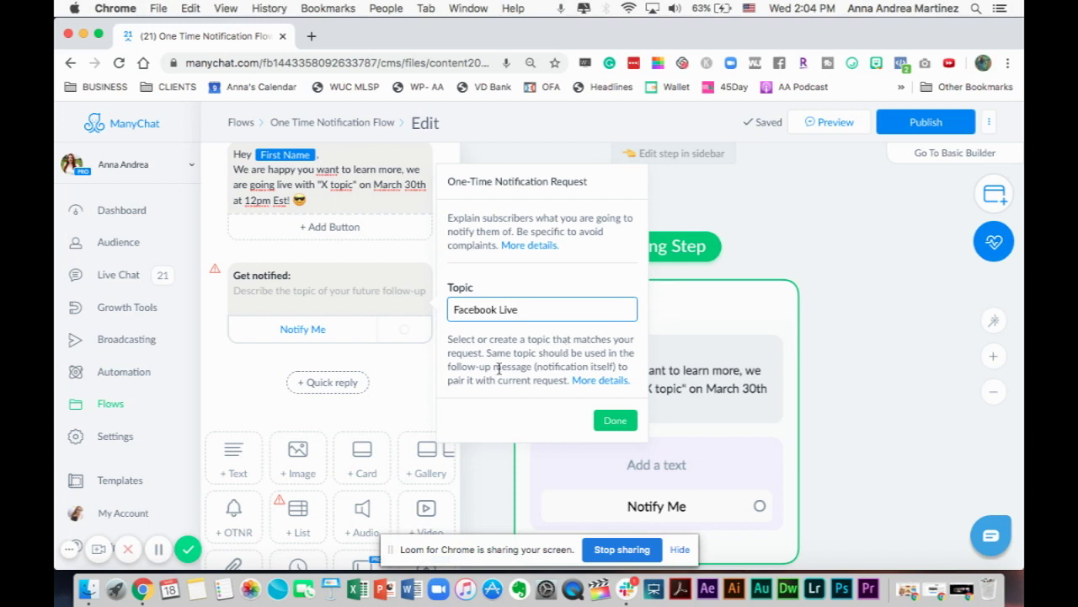
Step: Select text in the topic help paragraph and bring up the More details link's context menu
{"action": "triple_click", "coordinate": [499, 368]}
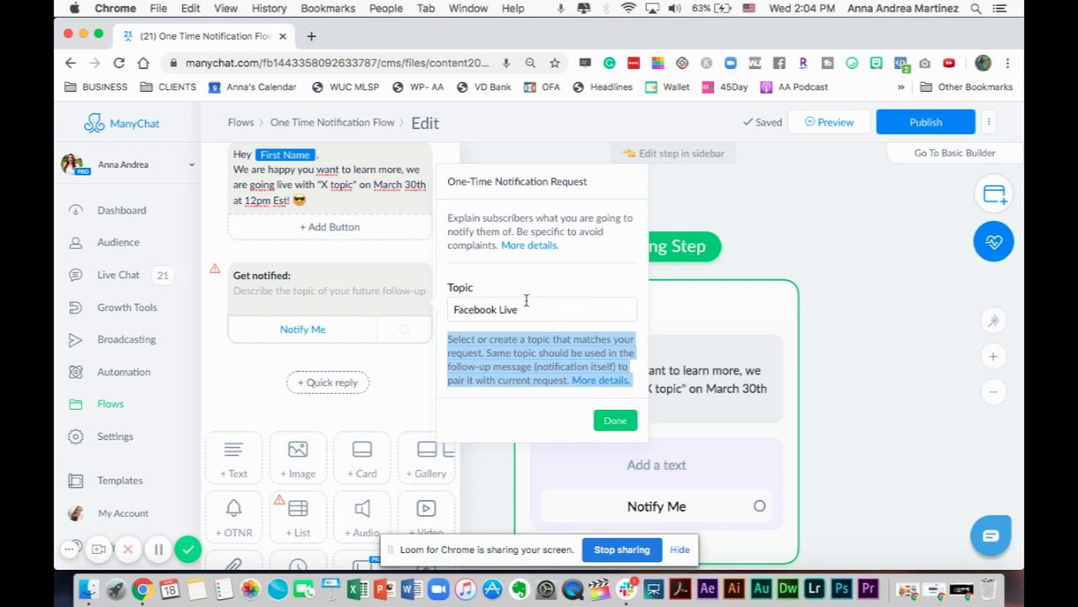
{"action": "left_click", "coordinate": [546, 358]}
{"action": "double_click", "coordinate": [549, 353]}
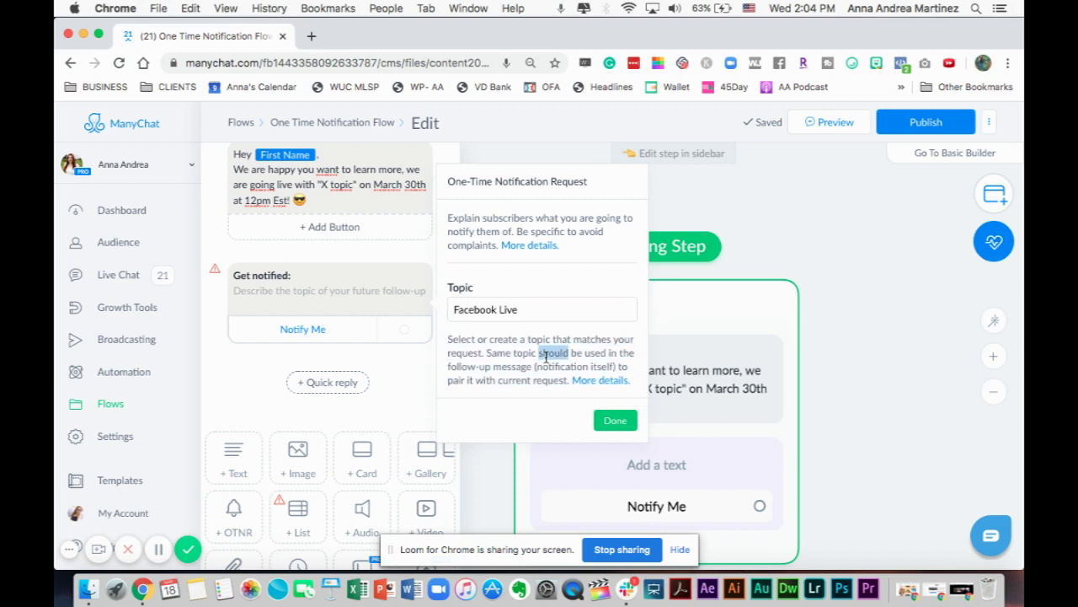
{"action": "left_click", "coordinate": [550, 354]}
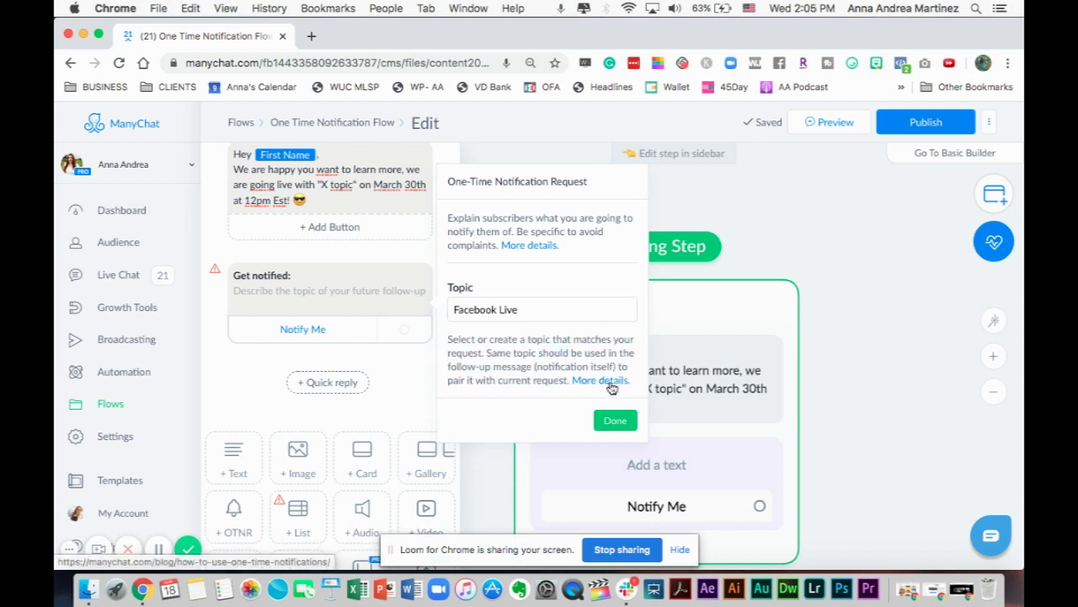
{"action": "right_click", "coordinate": [611, 384]}
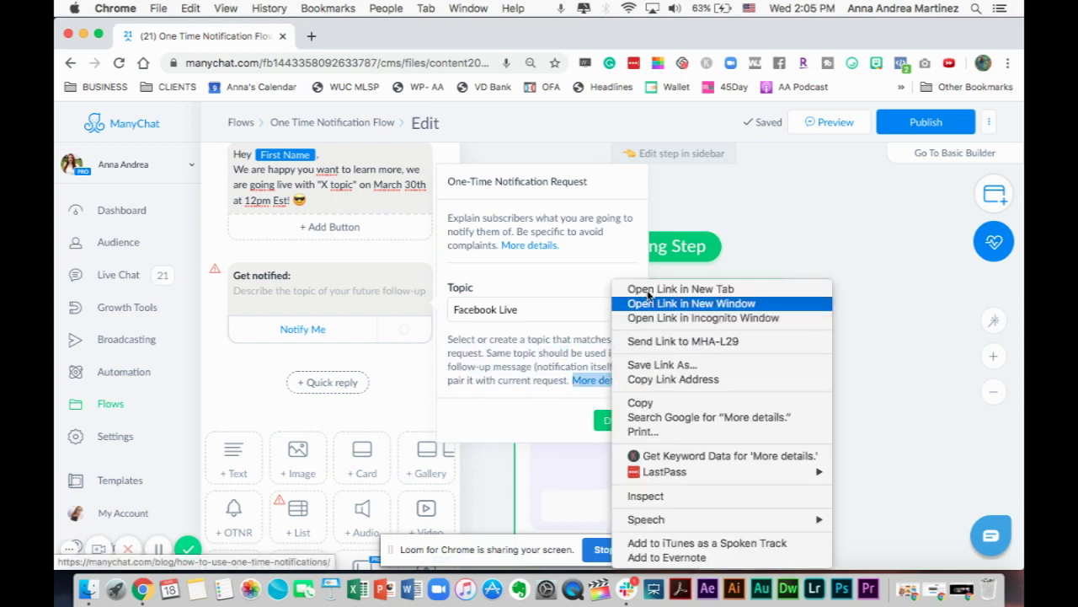
Step: Open the one-time notifications help article in a new tab and confirm the Facebook Live topic settings
{"action": "left_click", "coordinate": [647, 288]}
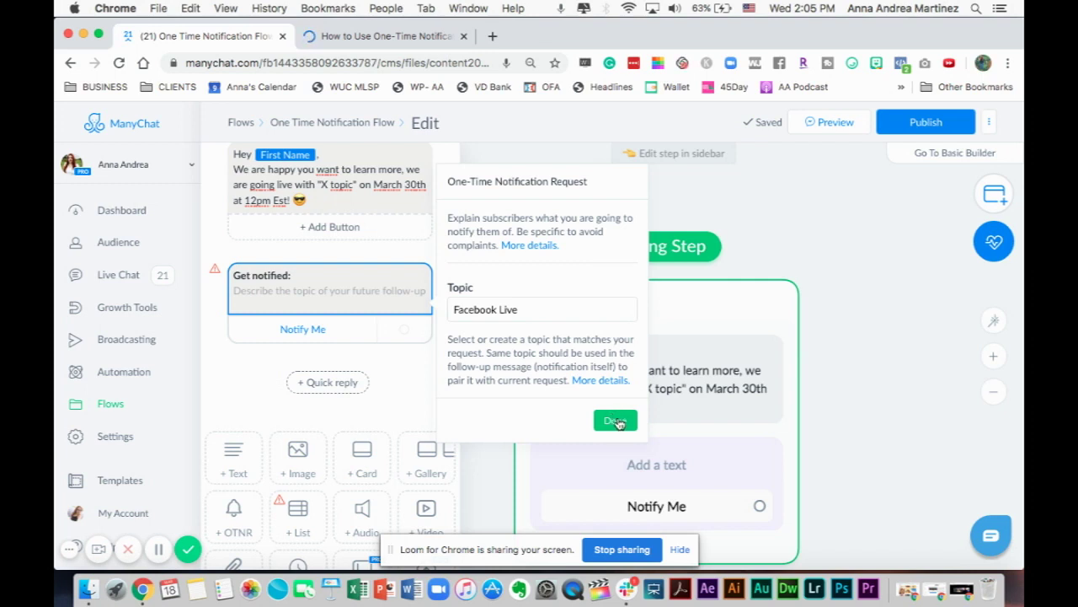
{"action": "left_click", "coordinate": [618, 421]}
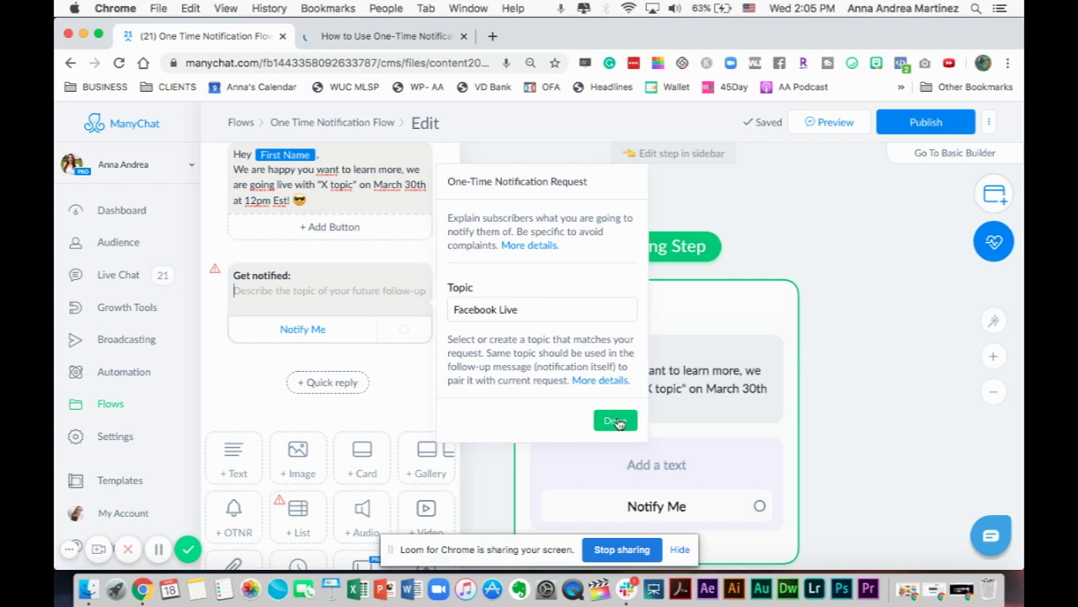
{"action": "left_click", "coordinate": [428, 330]}
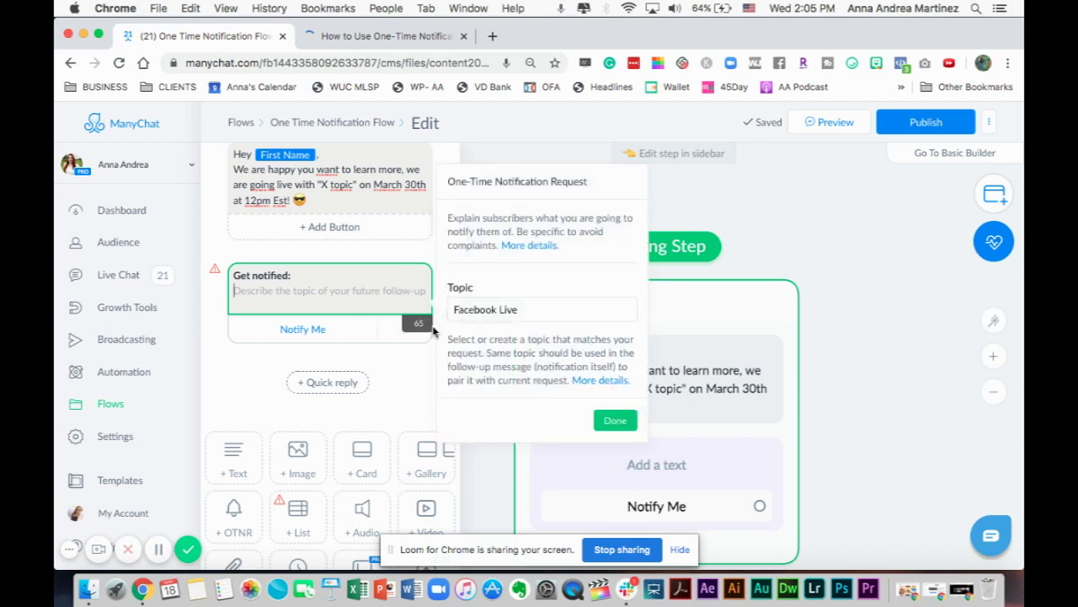
{"action": "left_click", "coordinate": [618, 420]}
{"action": "left_click", "coordinate": [321, 295]}
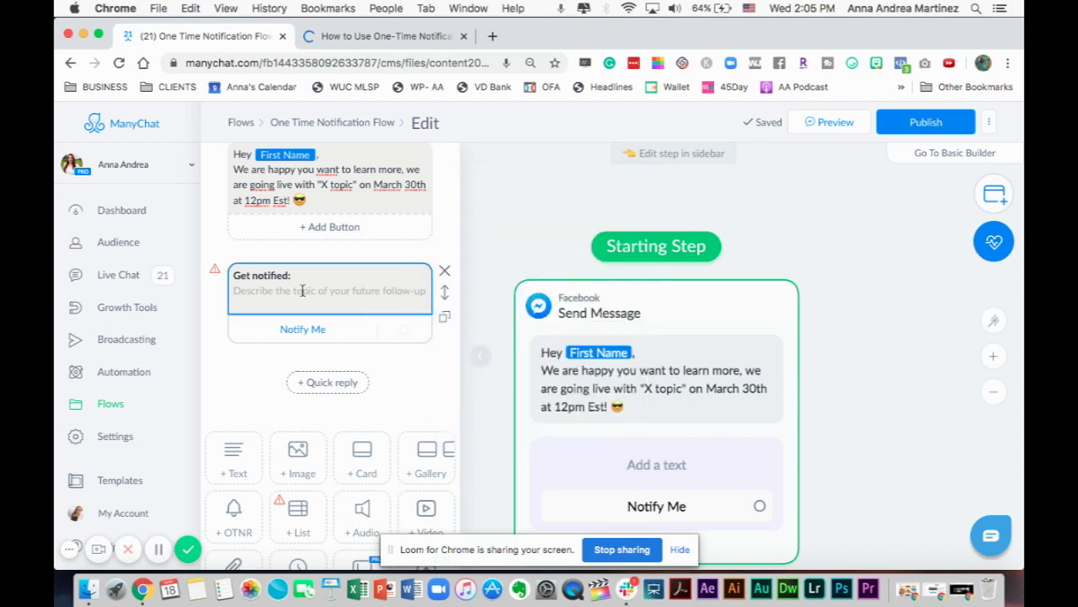
Step: Click into the empty Get notified description, bringing back the Facebook Live topic settings
{"action": "left_click", "coordinate": [302, 290]}
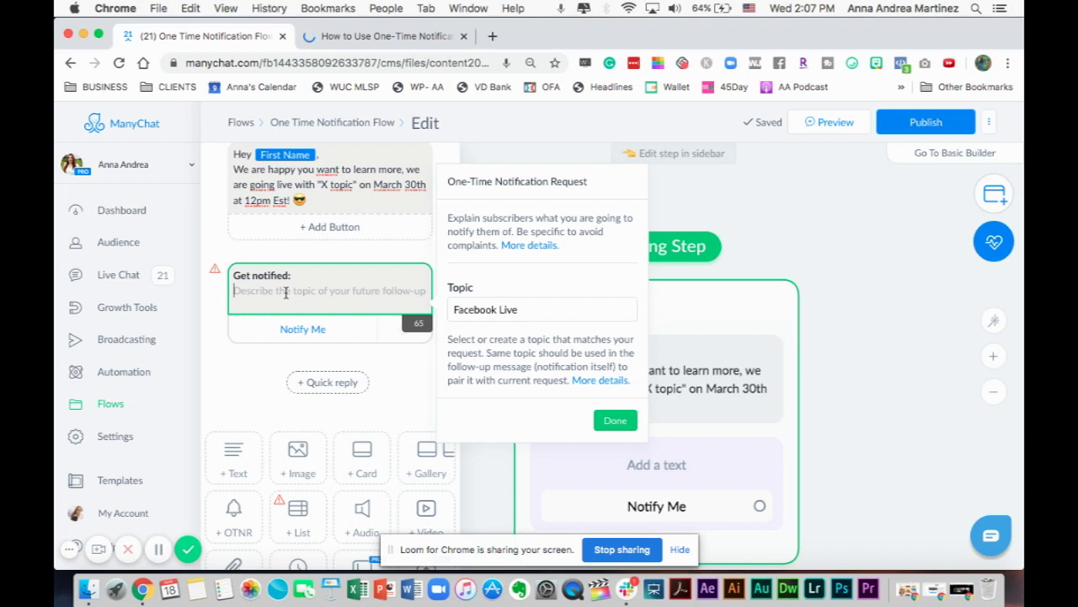
Step: Enter 'Click Notify Me Button to get the Message when we go Live.' as the Get notified description
{"action": "type", "text": "Click Notify Me"}
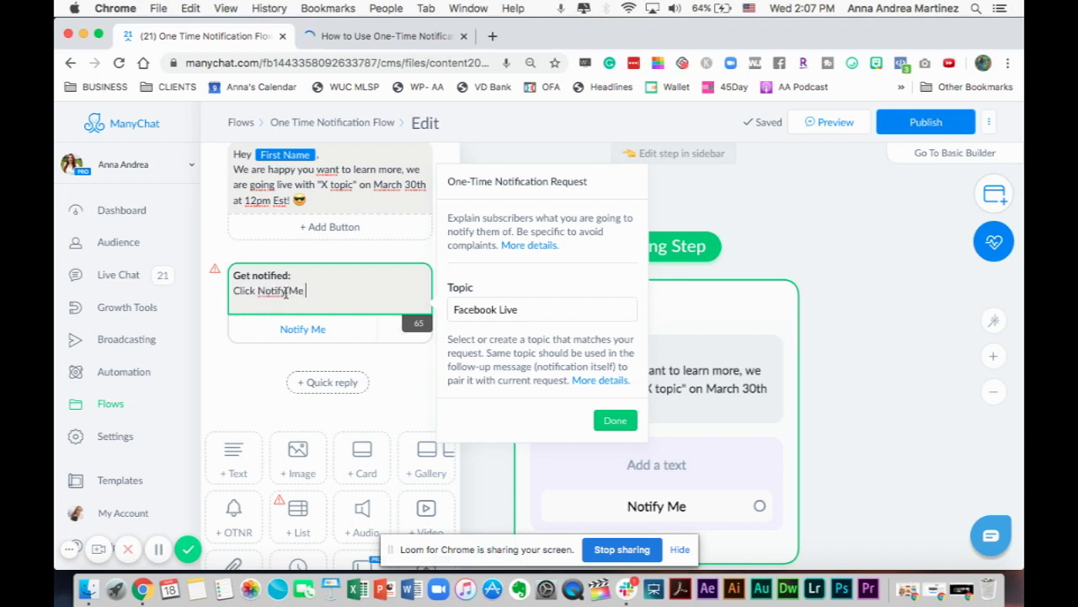
{"action": "type", "text": " Button "}
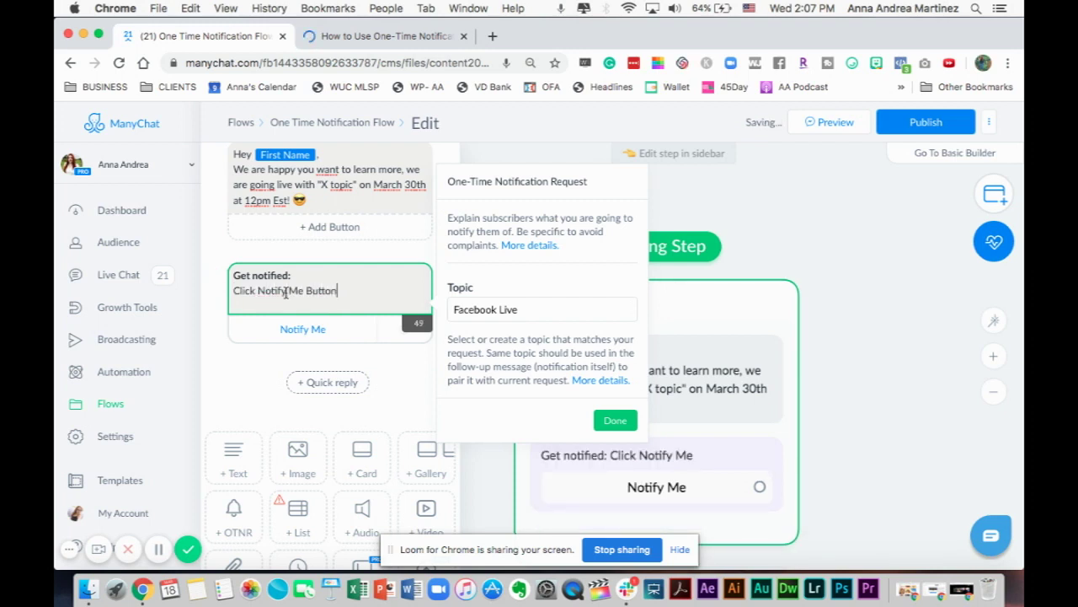
{"action": "type", "text": "to get "}
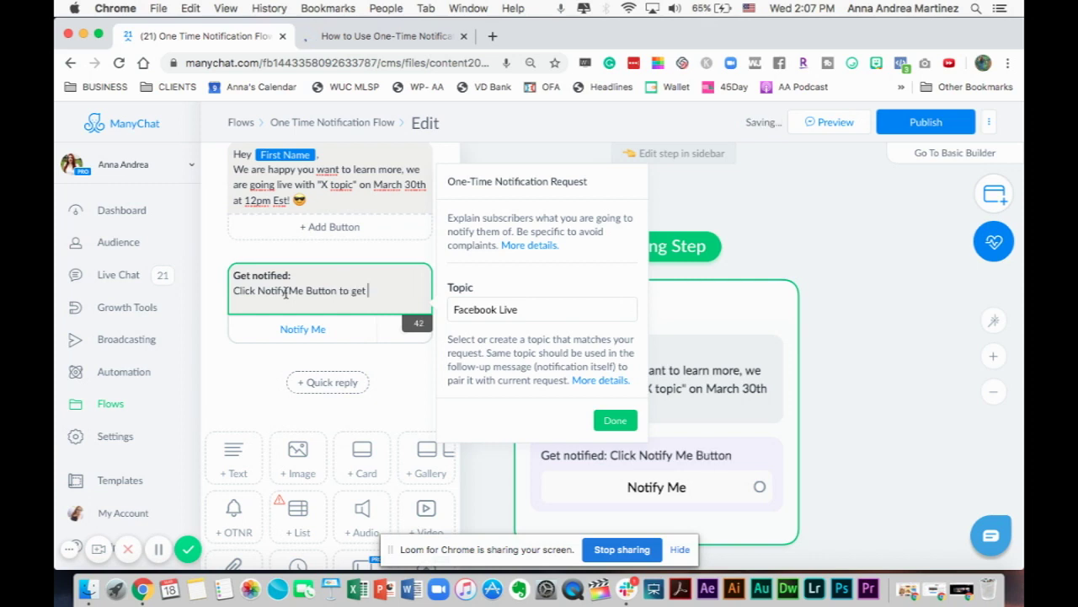
{"action": "type", "text": "the Message when we "}
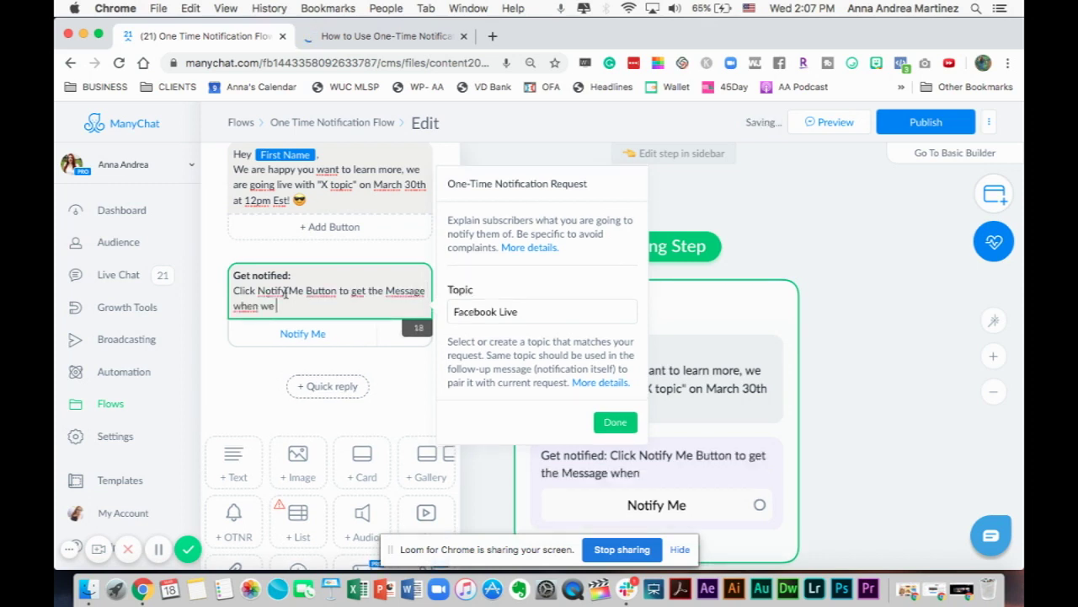
{"action": "type", "text": "go Live"}
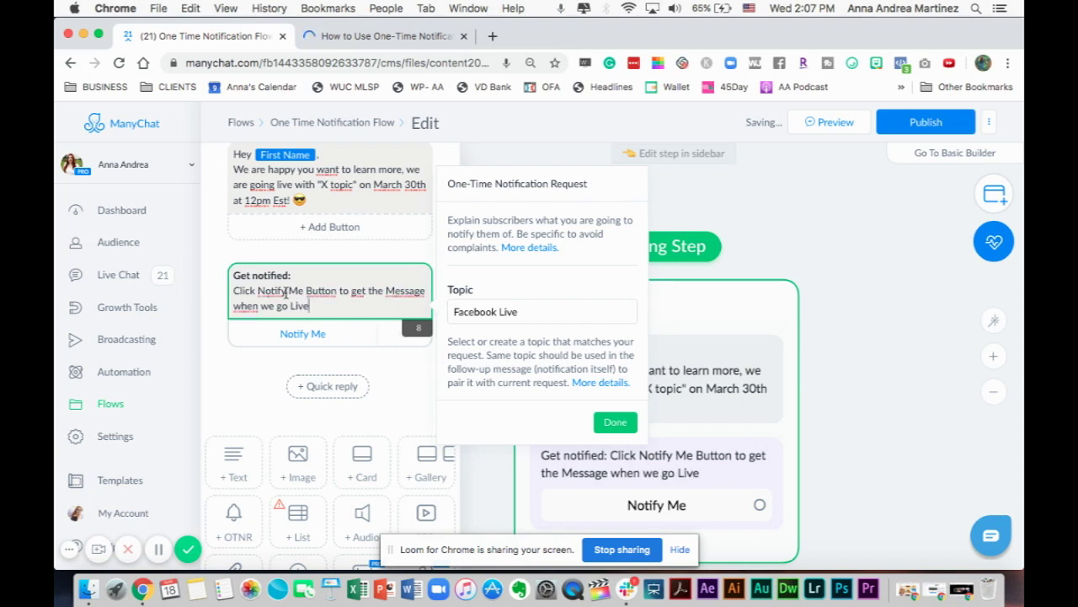
{"action": "type", "text": "."}
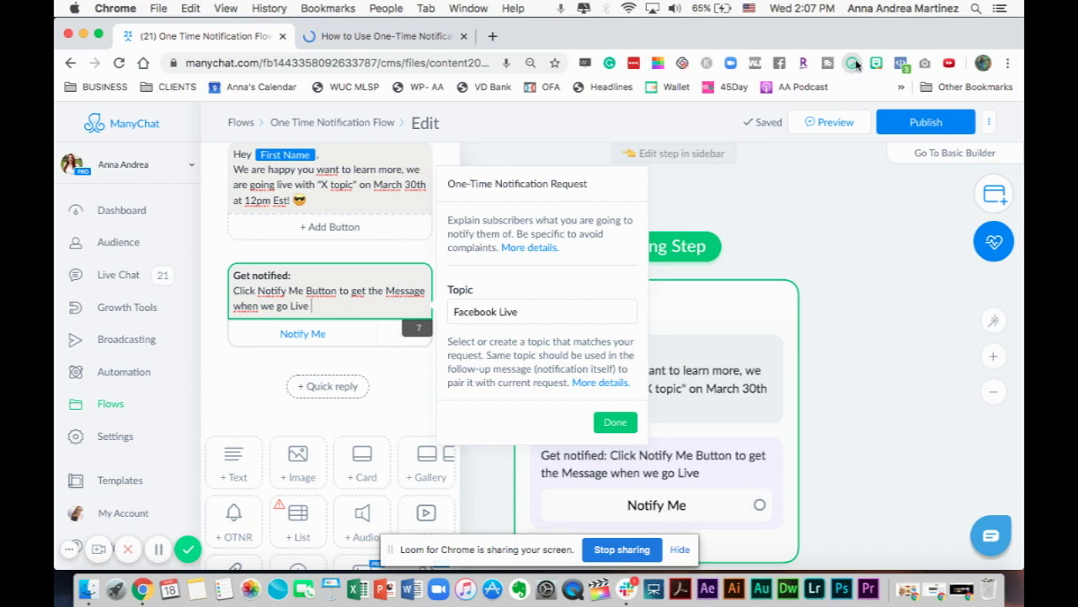
Step: Add two backhand pointing-down emojis from the emoji picker after 'when we go Live'
{"action": "left_click", "coordinate": [852, 64]}
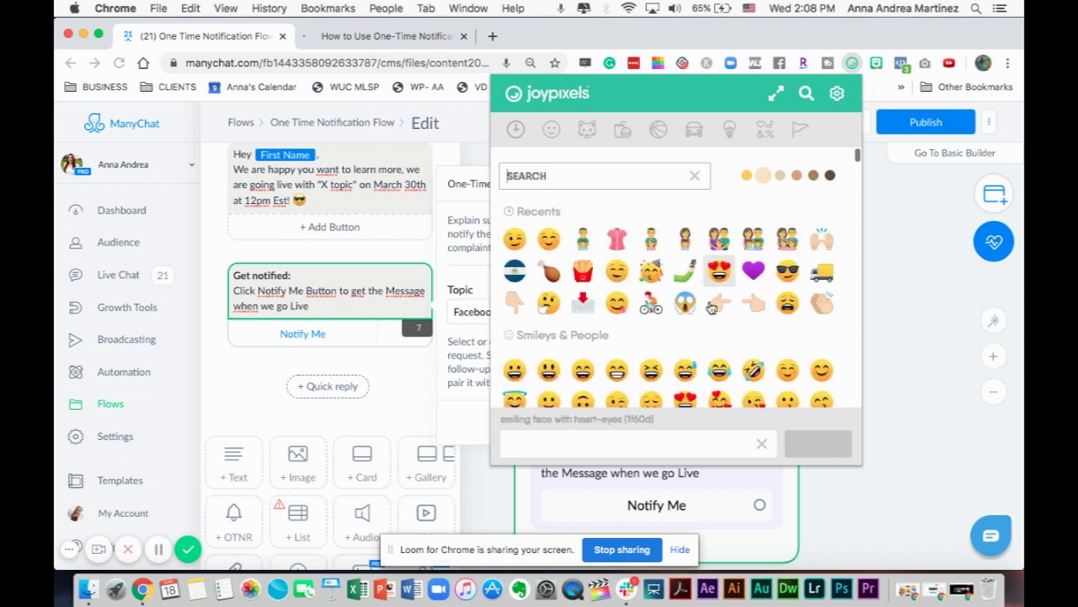
{"action": "scroll", "coordinate": [711, 308], "scroll_direction": "down", "scroll_amount": 2}
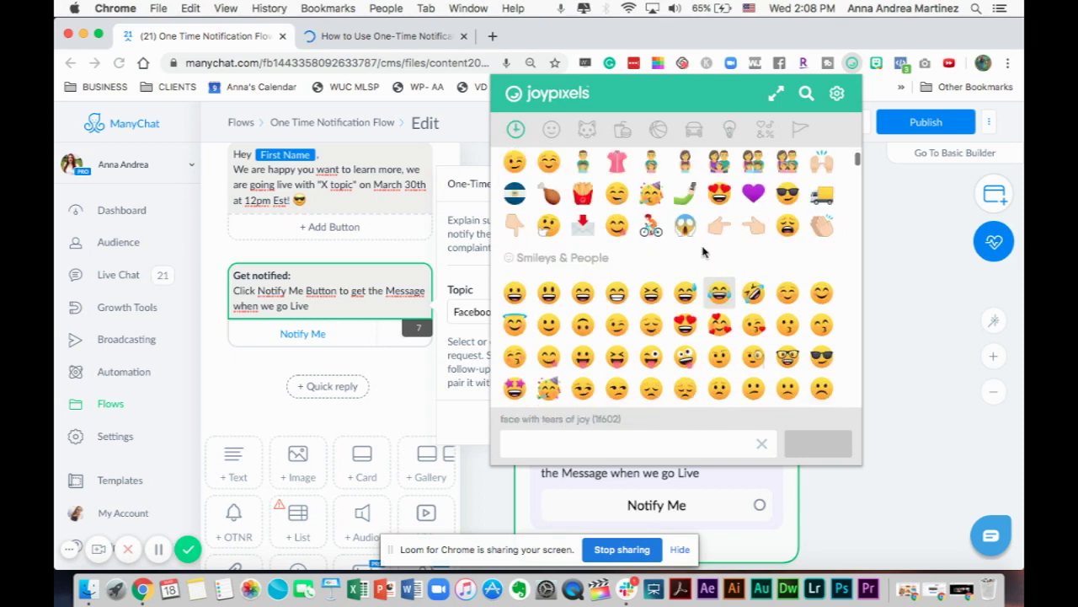
{"action": "scroll", "coordinate": [705, 251], "scroll_direction": "down", "scroll_amount": 8}
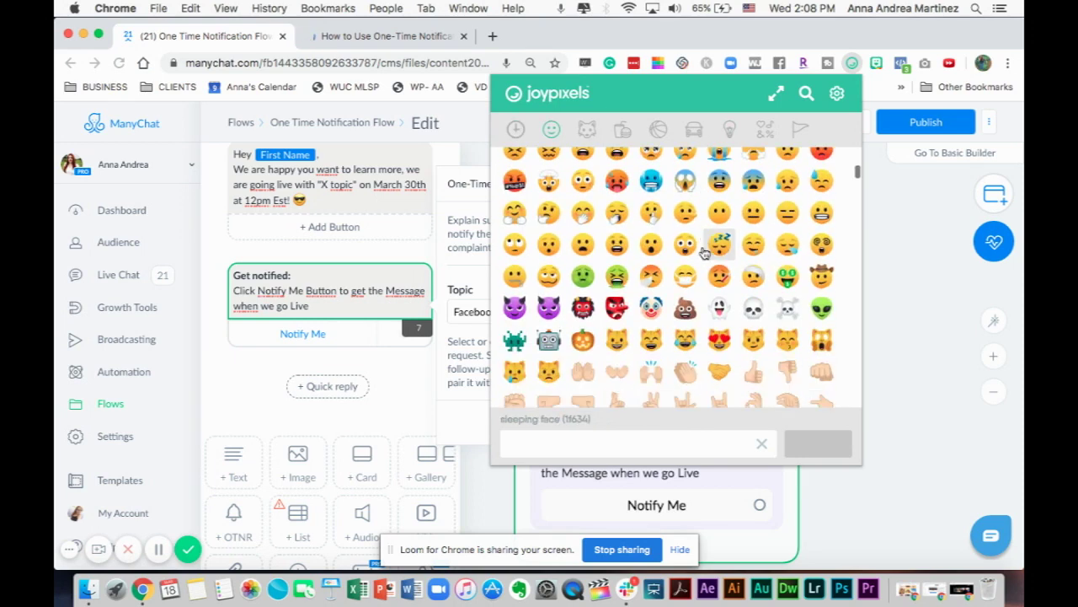
{"action": "scroll", "coordinate": [704, 253], "scroll_direction": "down", "scroll_amount": 2}
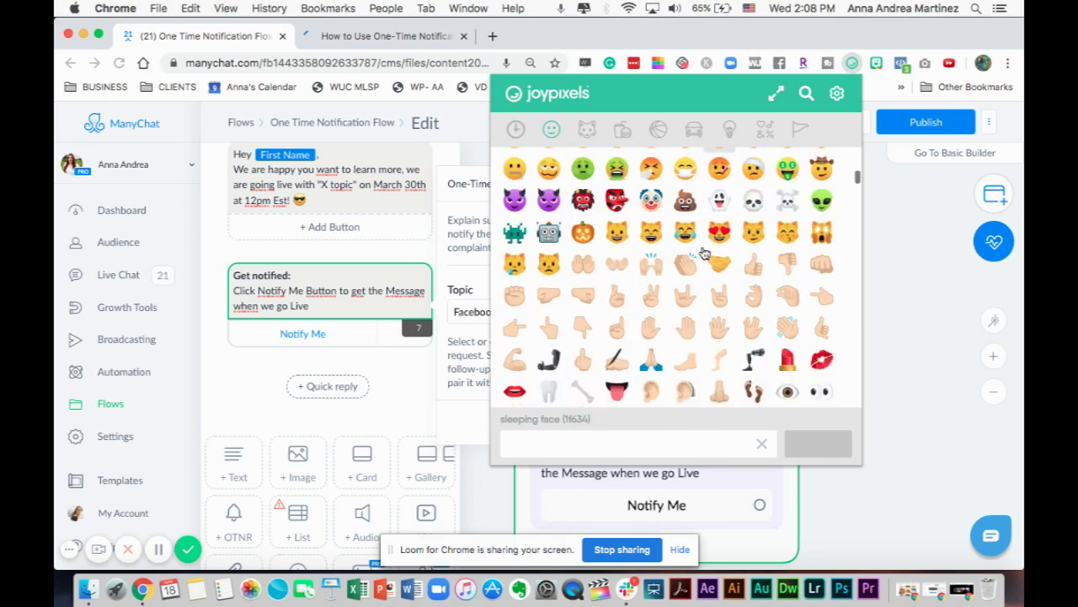
{"action": "double_click", "coordinate": [583, 327]}
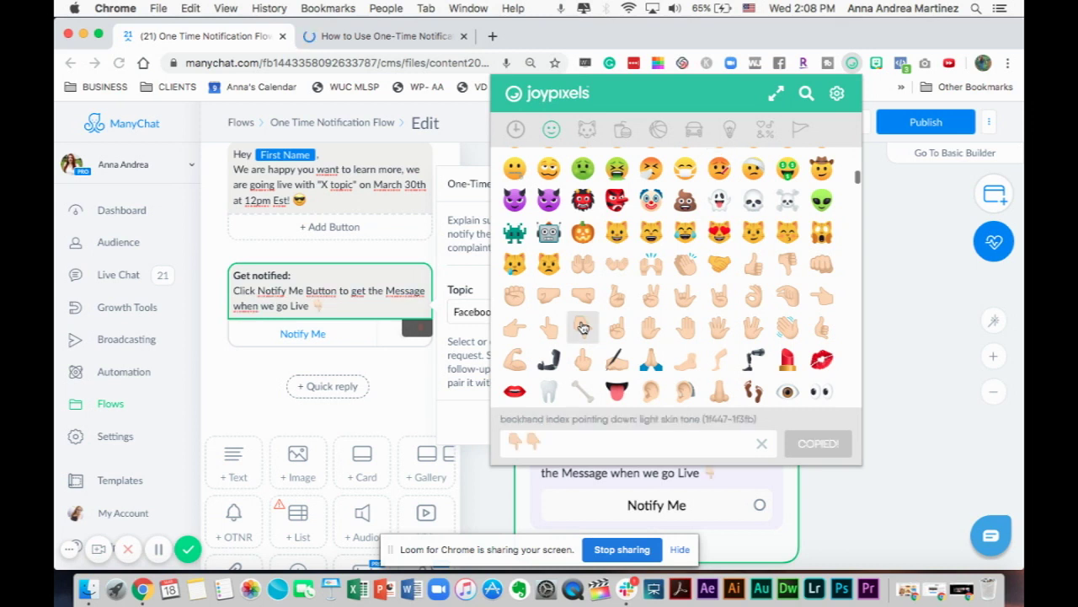
{"action": "scroll", "coordinate": [583, 327], "scroll_direction": "down", "scroll_amount": 1}
{"action": "left_click", "coordinate": [818, 444]}
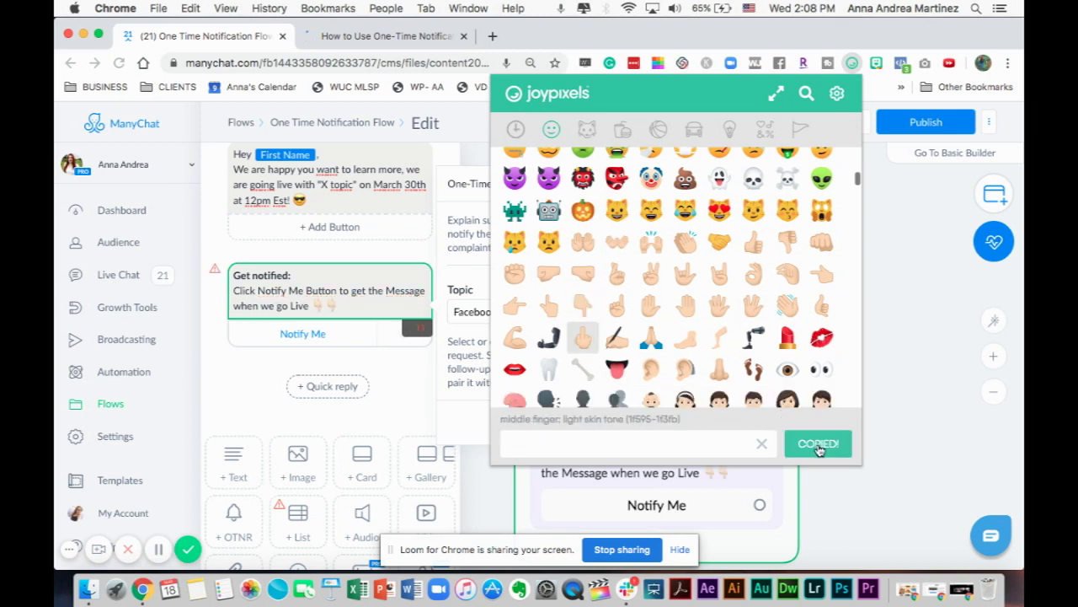
{"action": "left_click", "coordinate": [879, 282]}
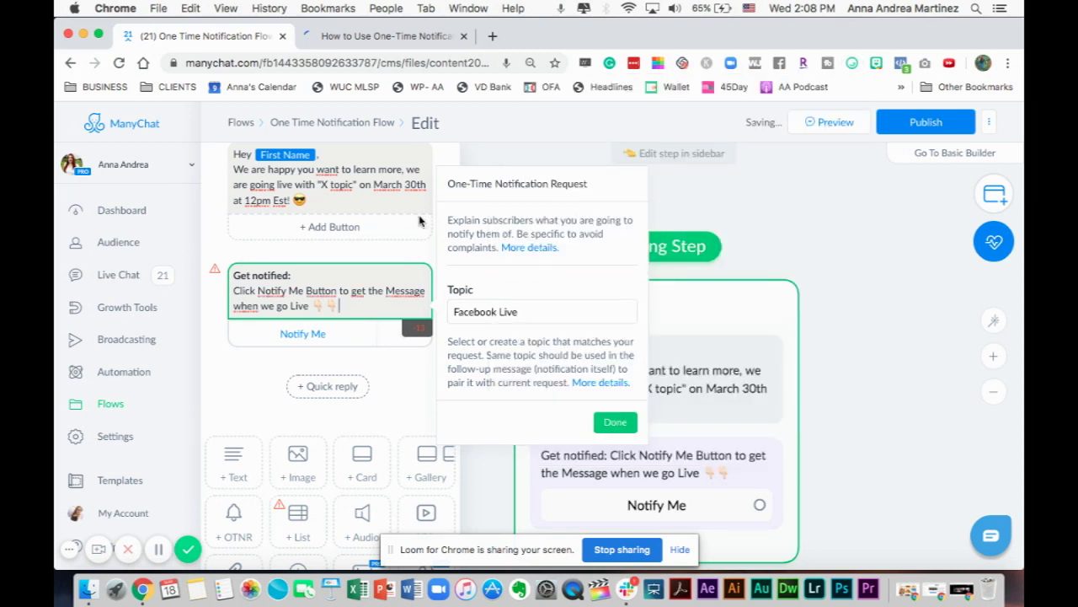
Step: Reopen the Send Message step and delete the broken emoji, last emoji and extra space from the Get notified text
{"action": "key", "text": "Escape"}
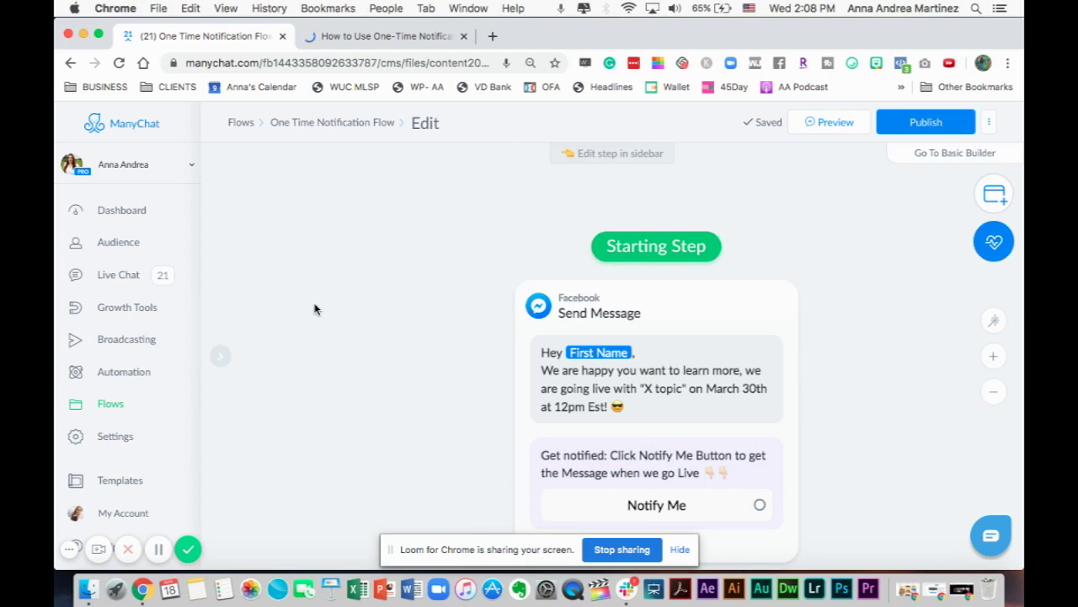
{"action": "left_click", "coordinate": [225, 362]}
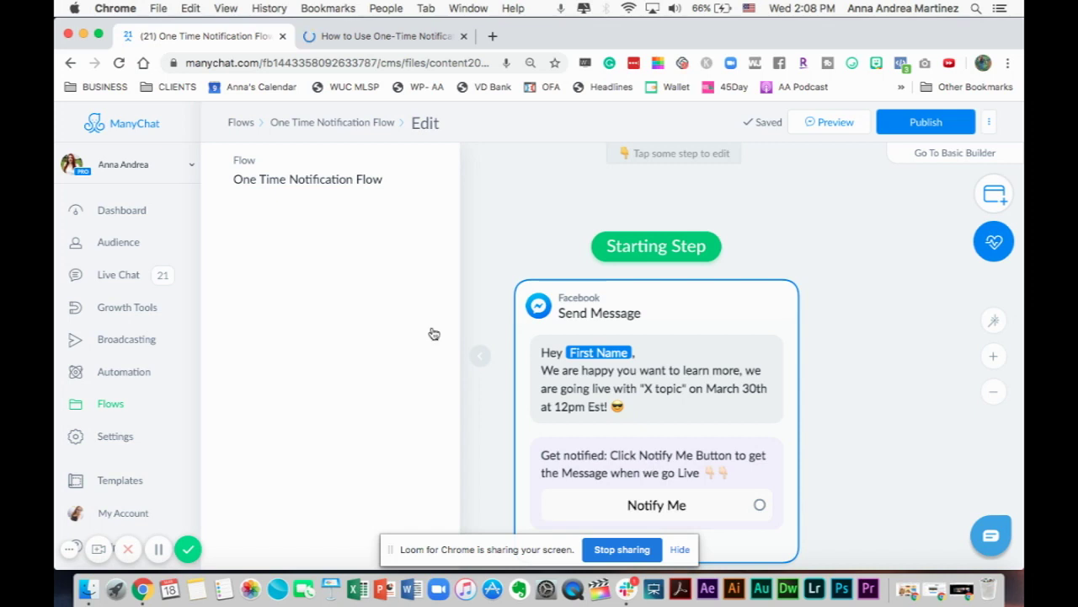
{"action": "left_click", "coordinate": [693, 433]}
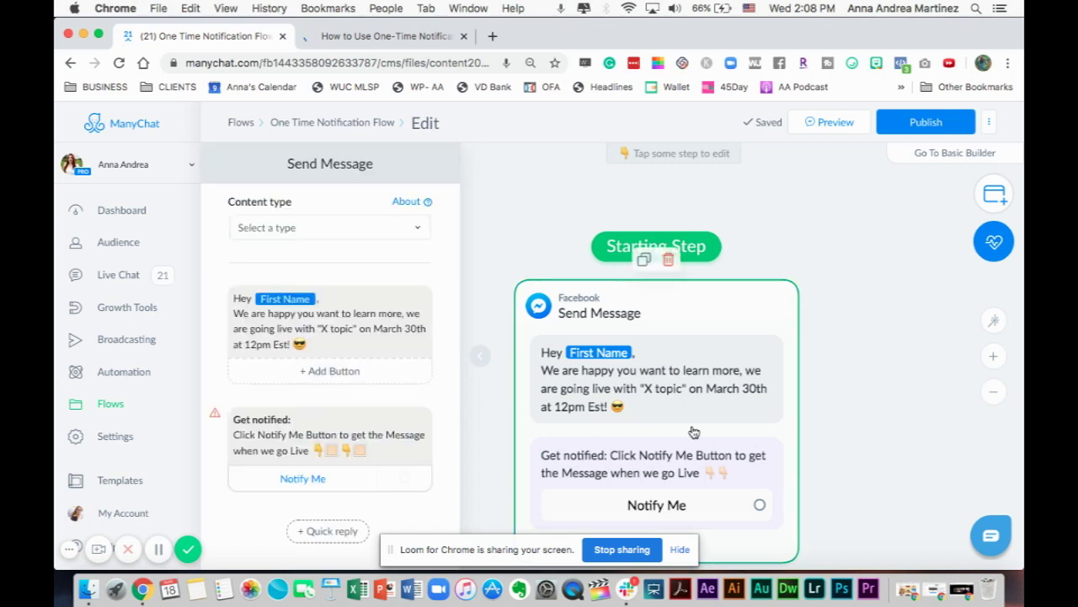
{"action": "left_click", "coordinate": [383, 448]}
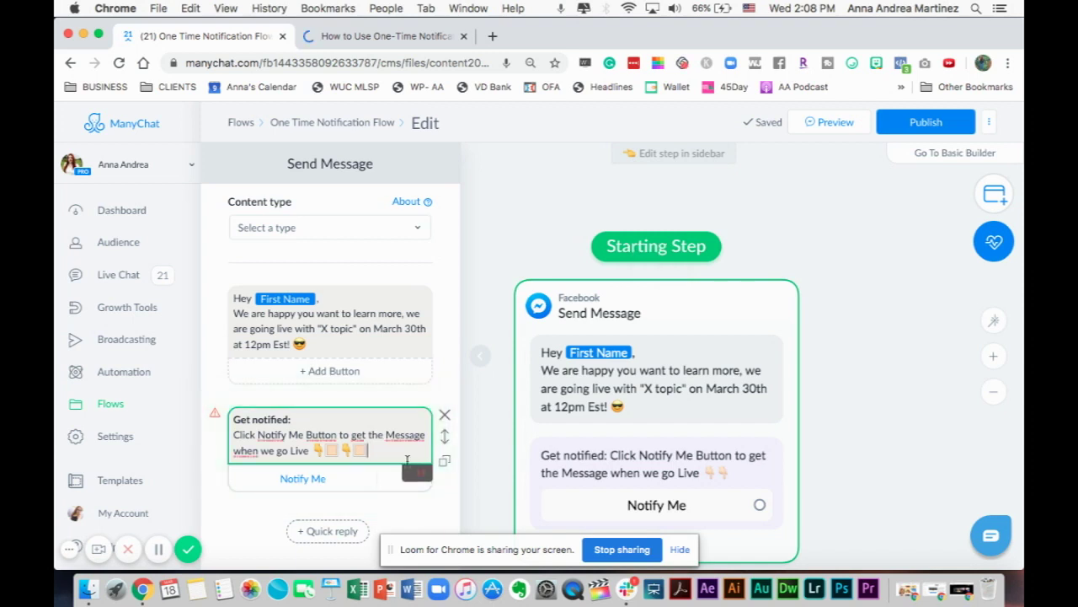
{"action": "key", "text": "BackSpace"}
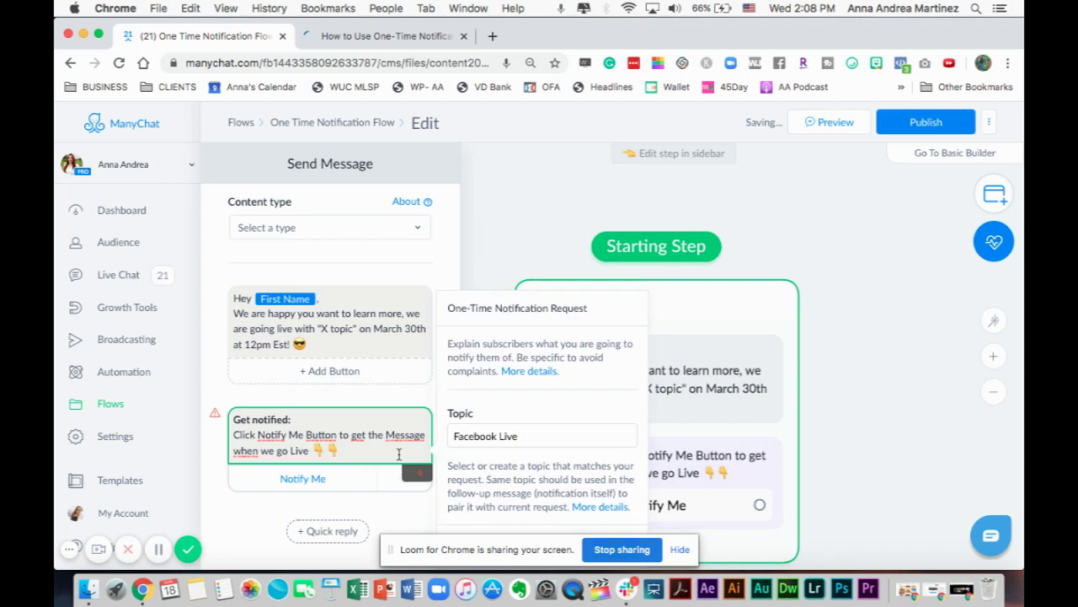
{"action": "left_click", "coordinate": [347, 451]}
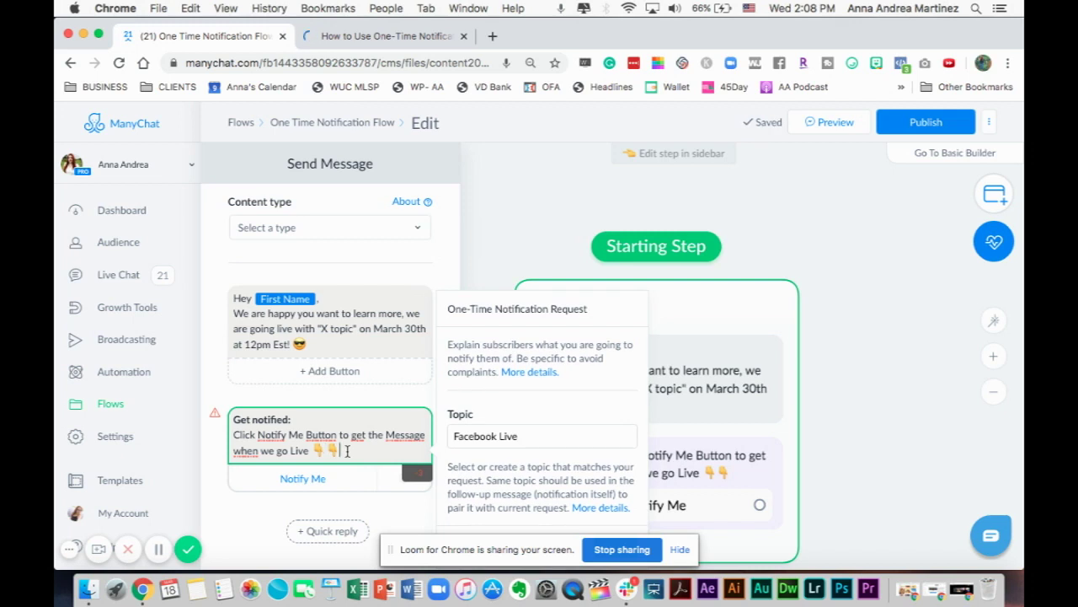
{"action": "key", "text": "BackSpace"}
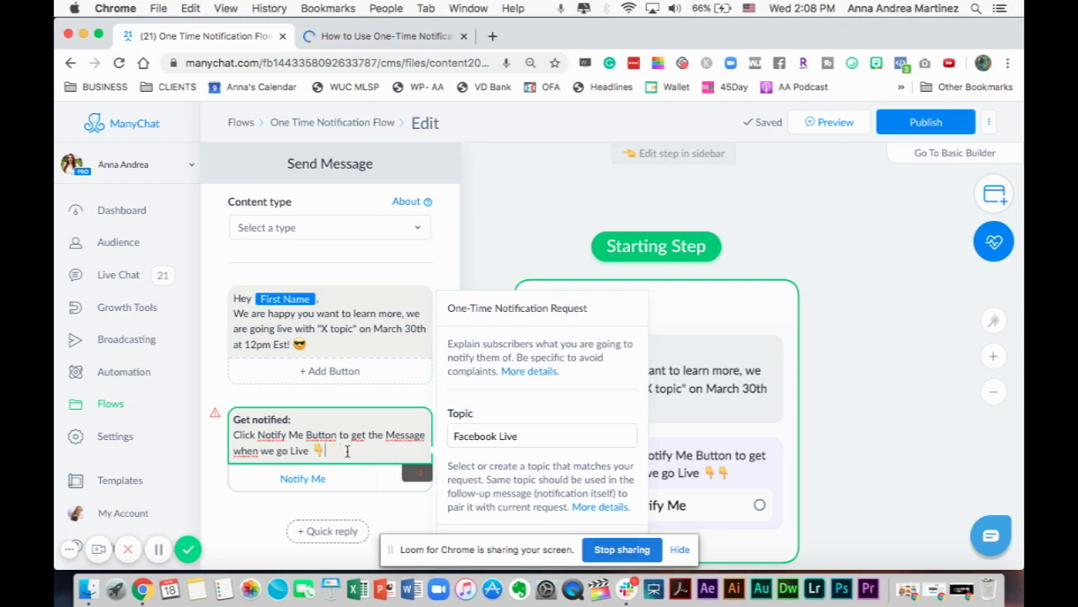
{"action": "key", "text": "Left"}
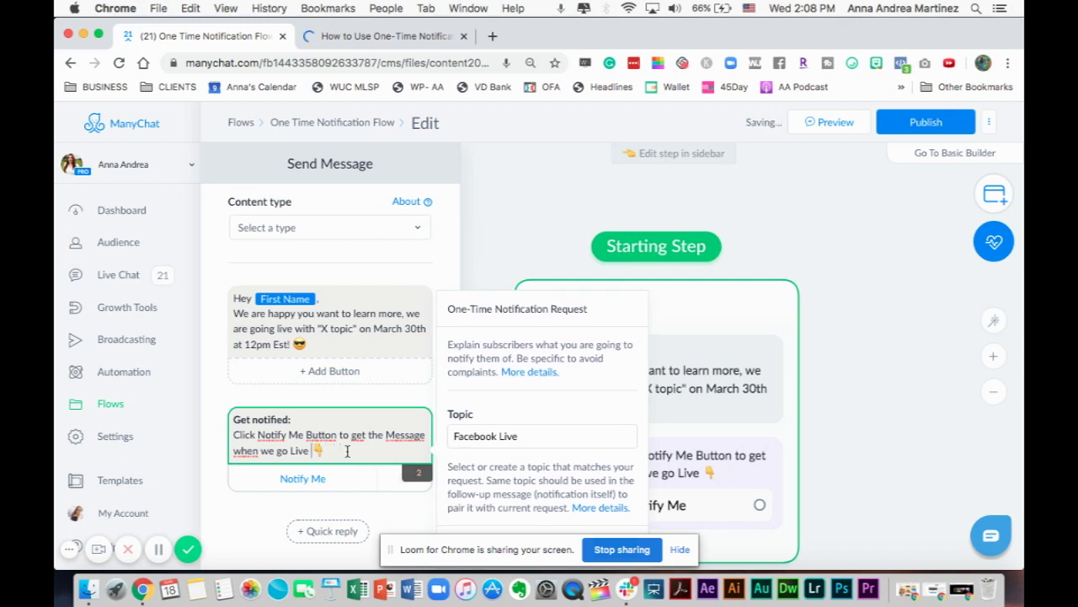
{"action": "key", "text": "BackSpace"}
Step: Paste and delete pointing-down emojis until a single one follows 'Live' within the character limit
{"action": "key", "text": "super+v"}
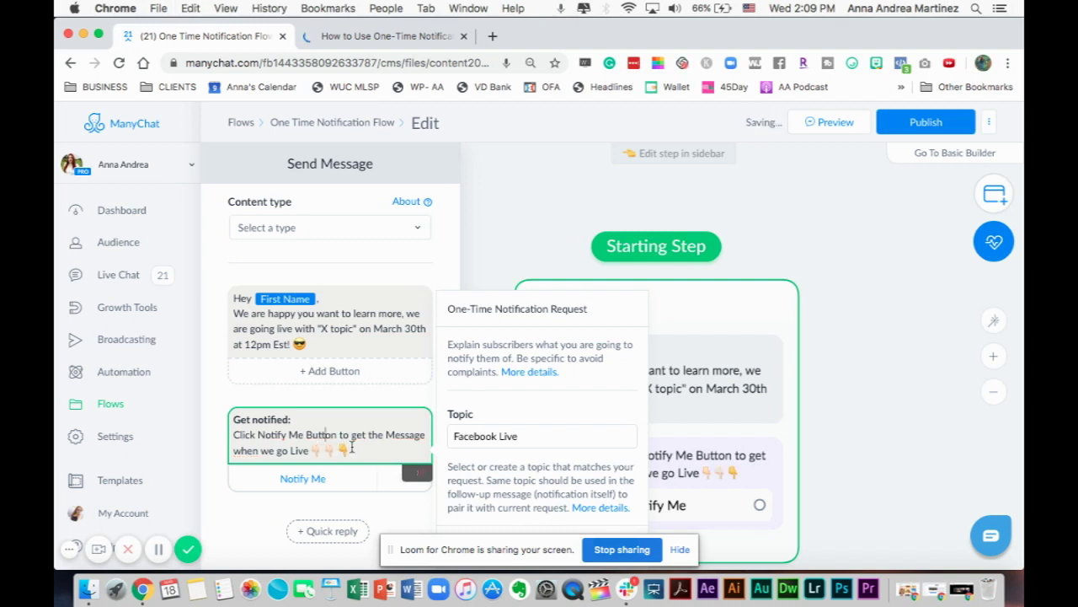
{"action": "key", "text": "BackSpace"}
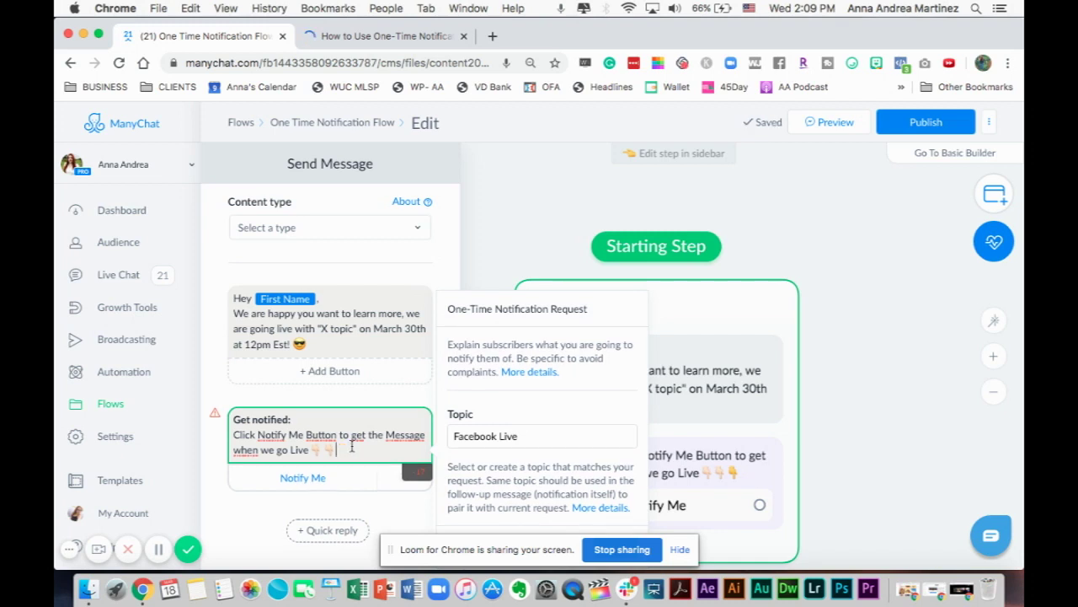
{"action": "key", "text": "BackSpace"}
{"action": "key", "text": "BackSpace"}
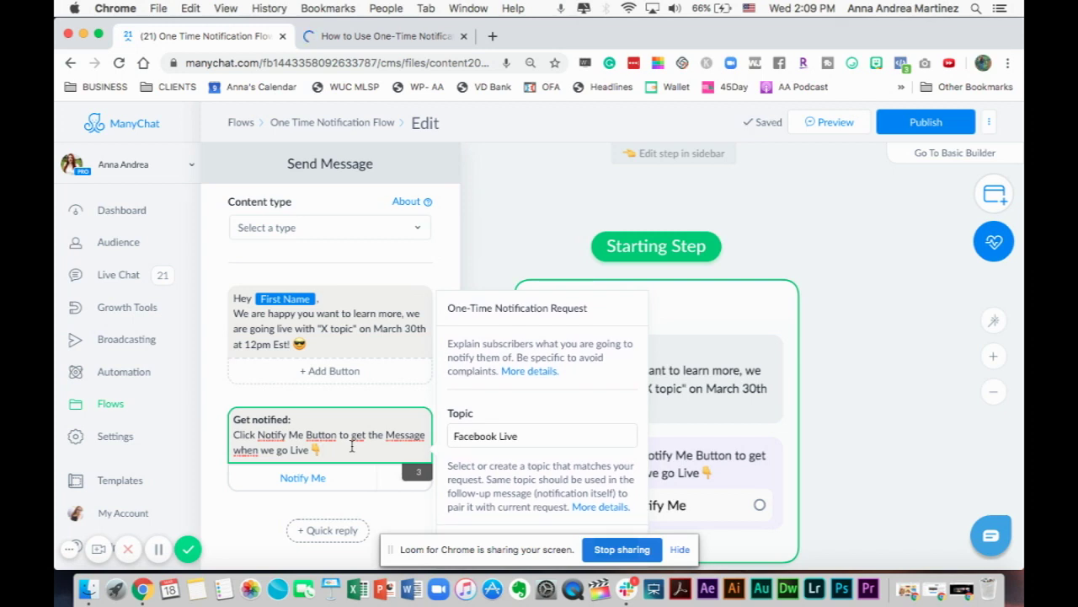
{"action": "key", "text": "shift+Left"}
{"action": "key", "text": "ctrl+c"}
{"action": "key", "text": "Right"}
{"action": "key", "text": "ctrl+v"}
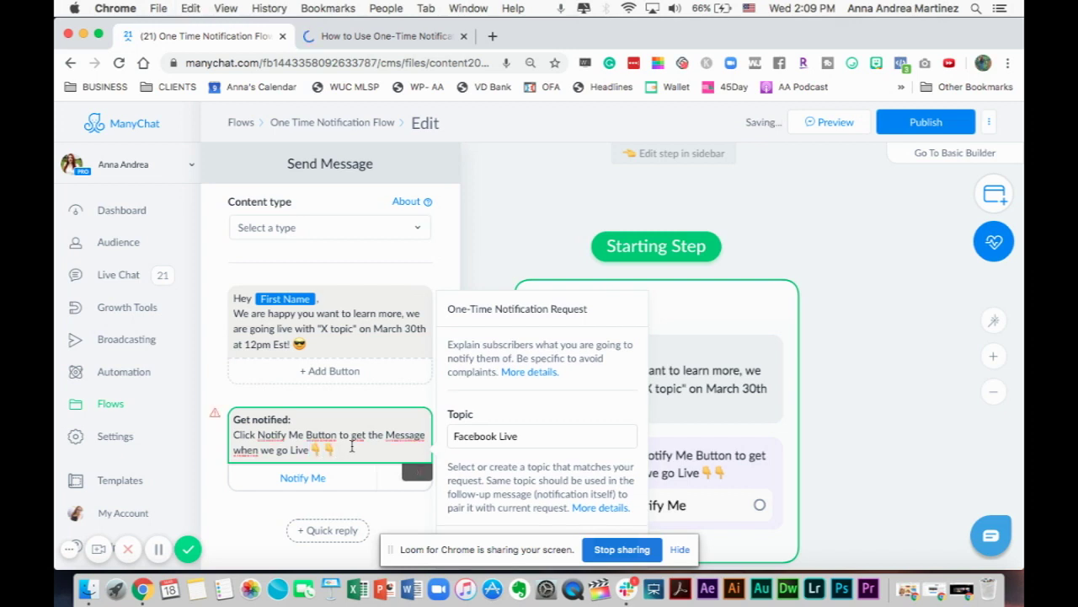
{"action": "key", "text": "BackSpace"}
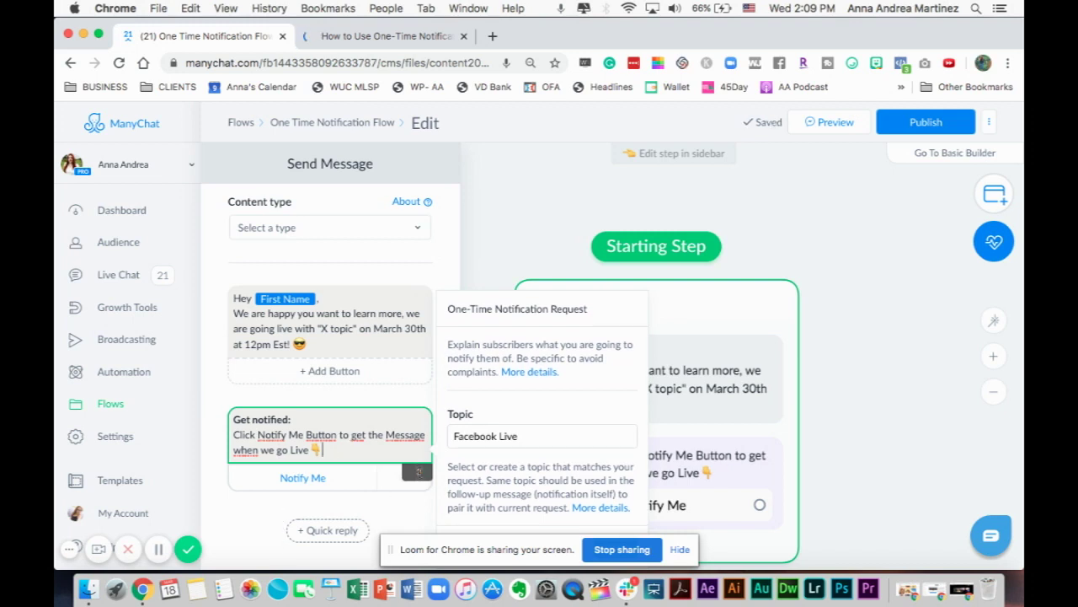
Step: Zoom the browser page in through Chrome's menu and Cmd+Plus twice
{"action": "left_click", "coordinate": [1008, 63]}
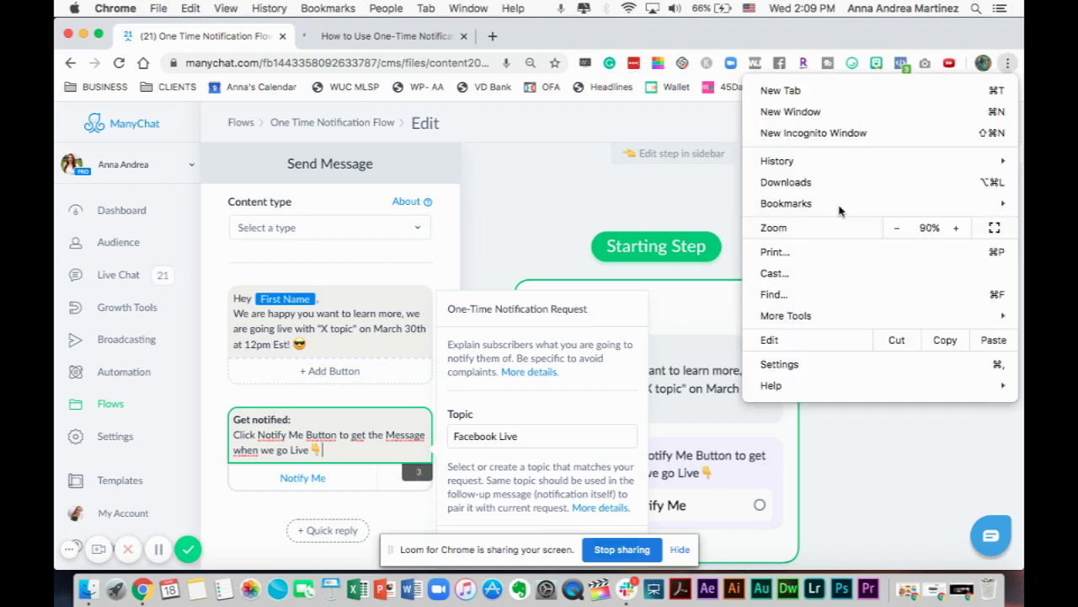
{"action": "left_click", "coordinate": [956, 229]}
{"action": "left_click", "coordinate": [956, 230]}
{"action": "left_click", "coordinate": [956, 230]}
{"action": "left_click", "coordinate": [515, 225]}
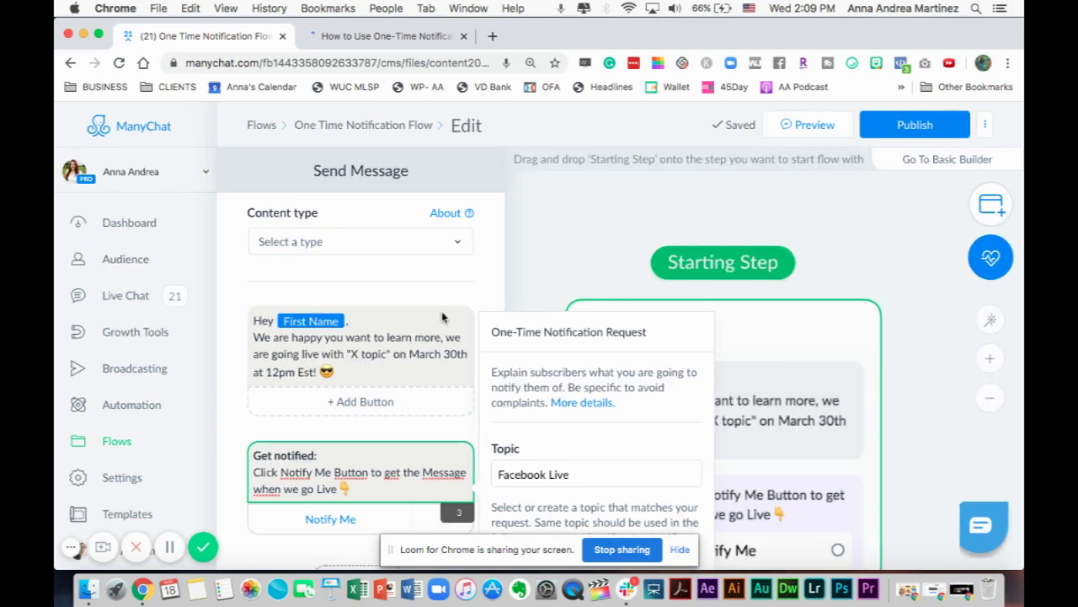
{"action": "key", "text": "super+equal"}
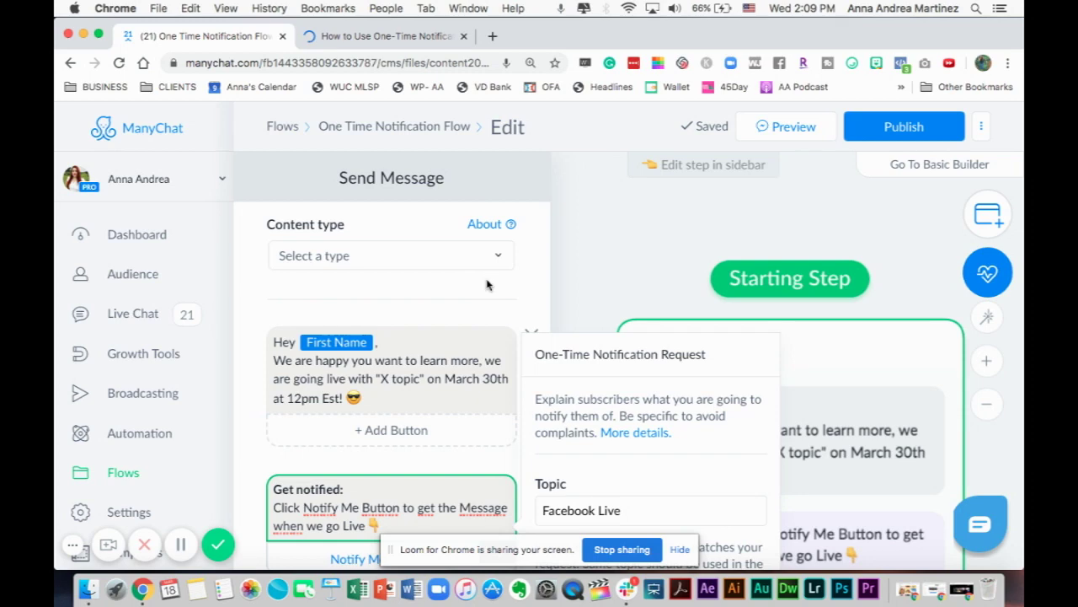
{"action": "key", "text": "super+equal"}
Step: On the Get notified card, paste an extra pointing-down emoji after 'Live', then delete it to stay within the limit
{"action": "scroll", "coordinate": [486, 285], "scroll_direction": "down", "scroll_amount": 2}
{"action": "scroll", "coordinate": [487, 285], "scroll_direction": "down", "scroll_amount": 3}
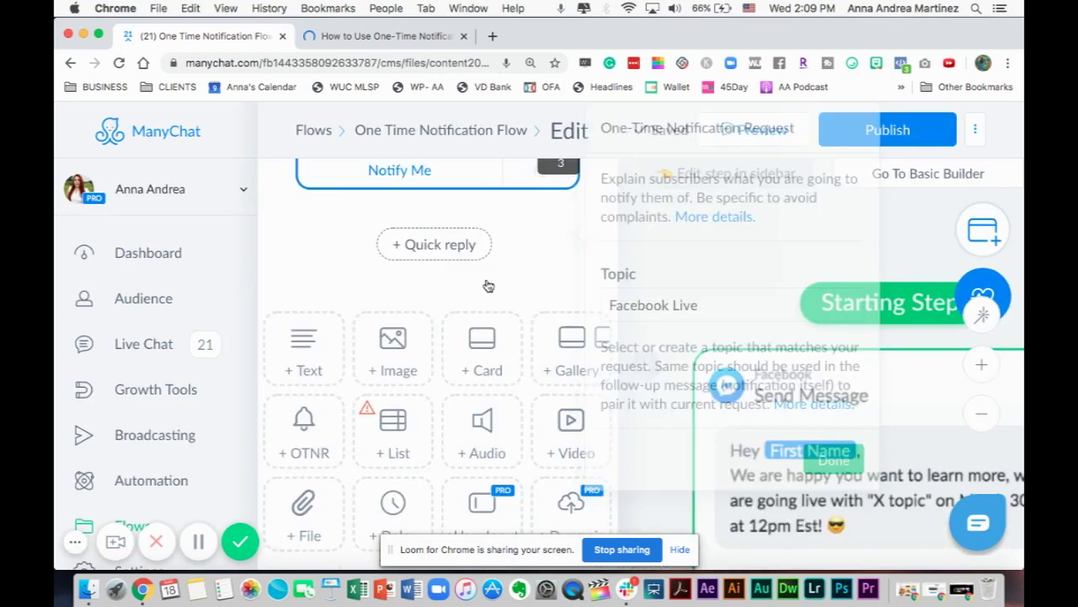
{"action": "scroll", "coordinate": [487, 286], "scroll_direction": "up", "scroll_amount": 1}
{"action": "scroll", "coordinate": [487, 287], "scroll_direction": "up", "scroll_amount": 3}
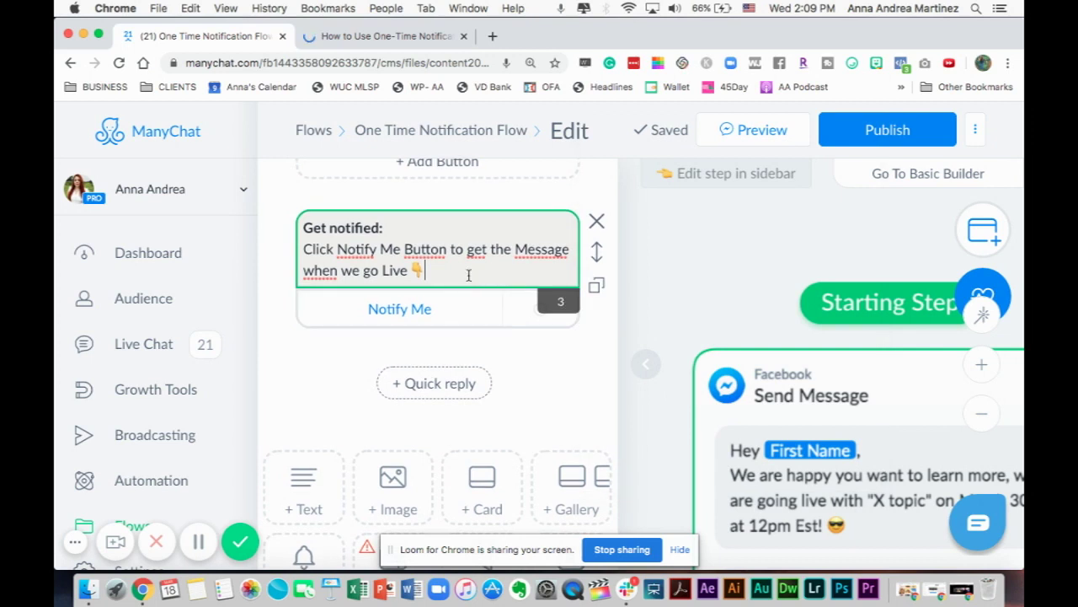
{"action": "key", "text": "super+v"}
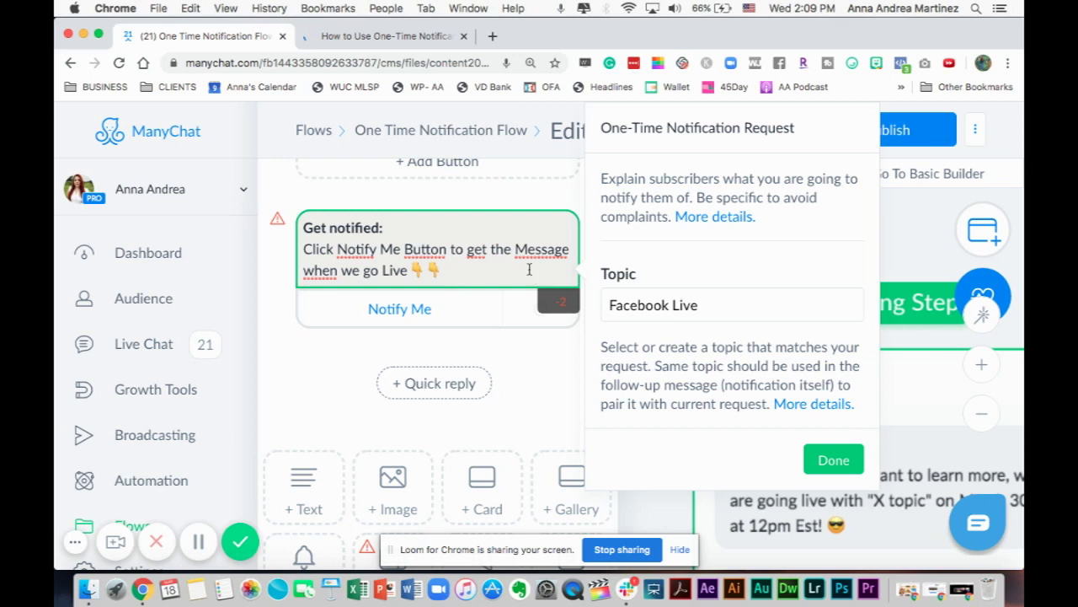
{"action": "key", "text": "BackSpace"}
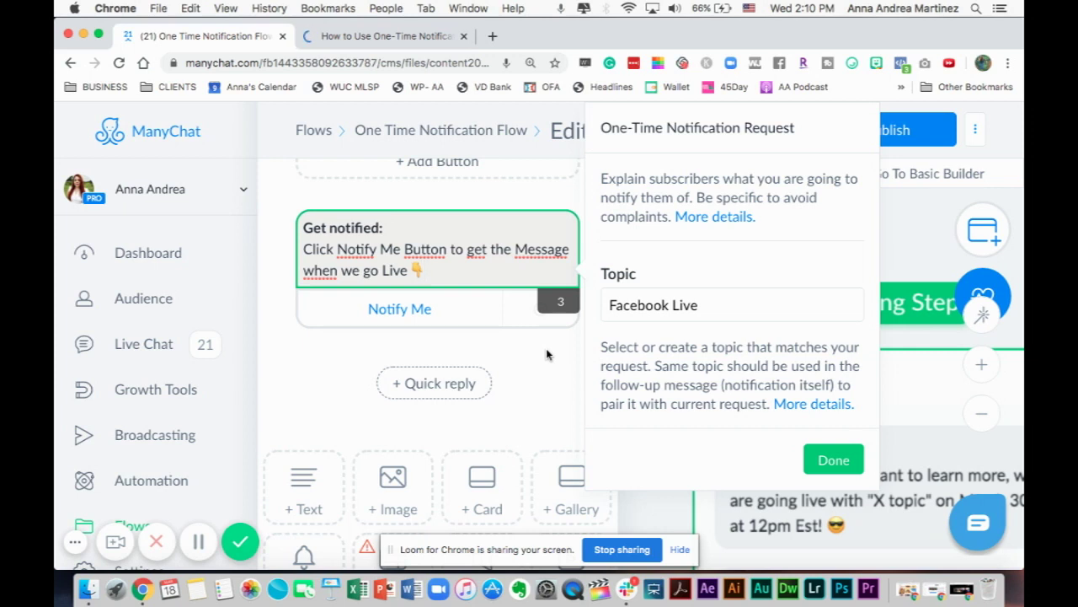
Step: Confirm the Facebook Live notification request with Done and publish the One Time Notification Flow
{"action": "left_click", "coordinate": [832, 461]}
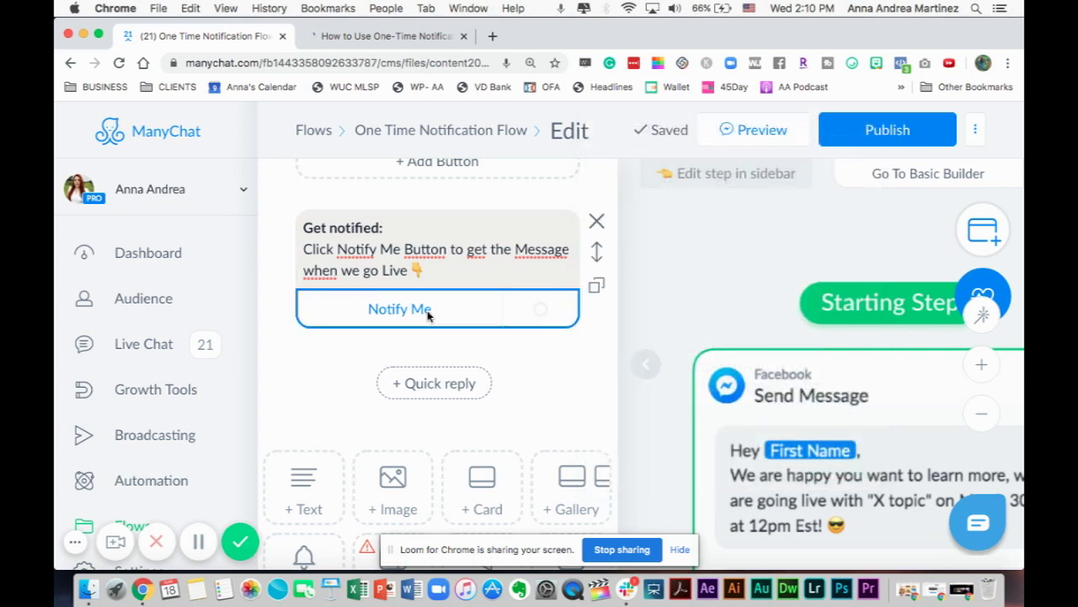
{"action": "left_click", "coordinate": [867, 136]}
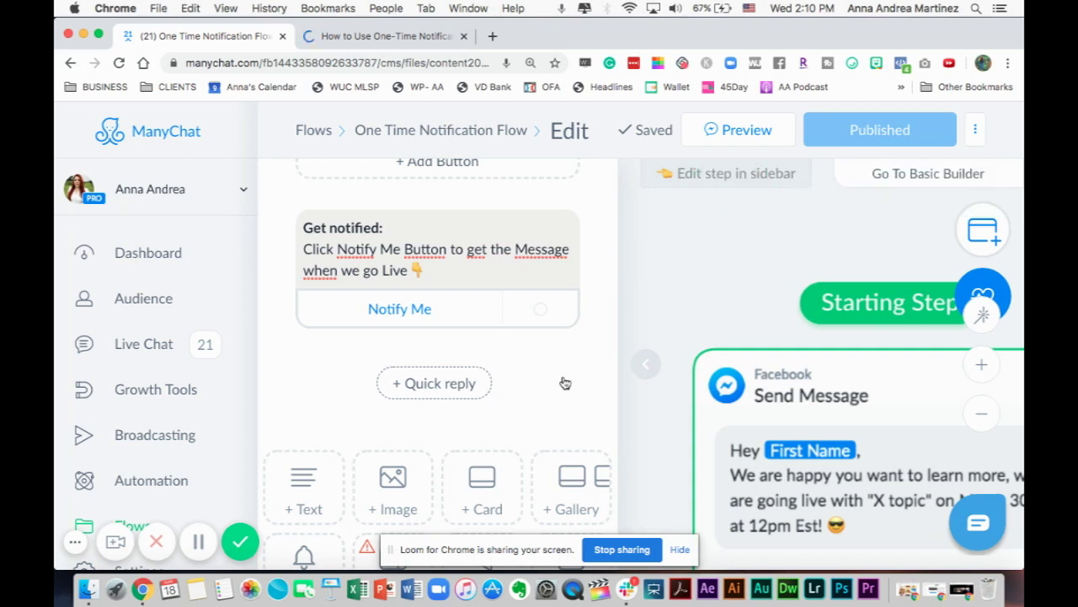
{"action": "scroll", "coordinate": [566, 383], "scroll_direction": "down", "scroll_amount": 3}
{"action": "scroll", "coordinate": [481, 379], "scroll_direction": "down", "scroll_amount": 3}
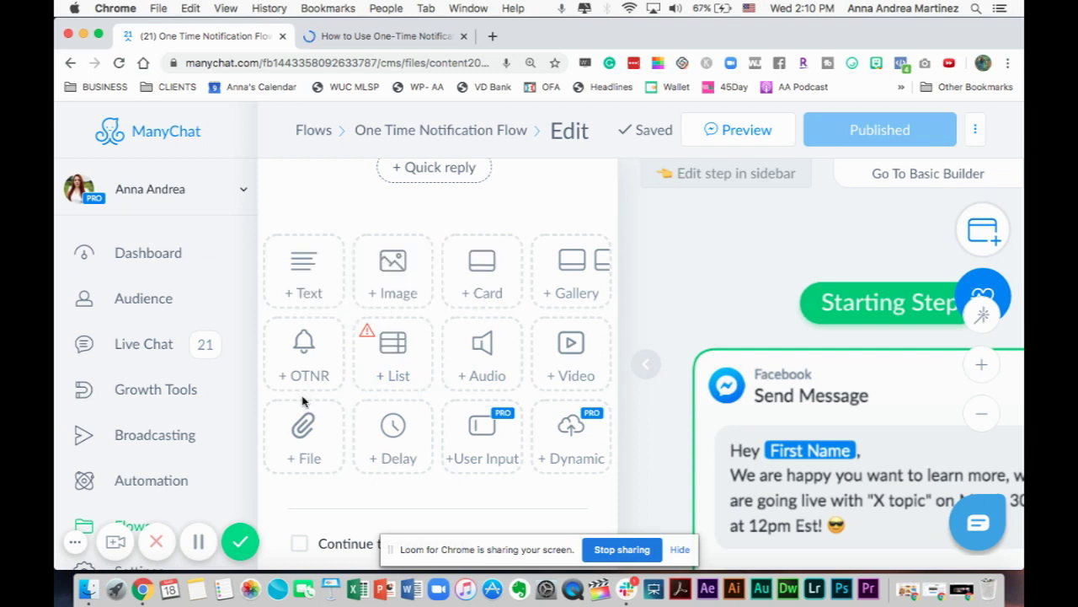
{"action": "mouse_move", "coordinate": [379, 329]}
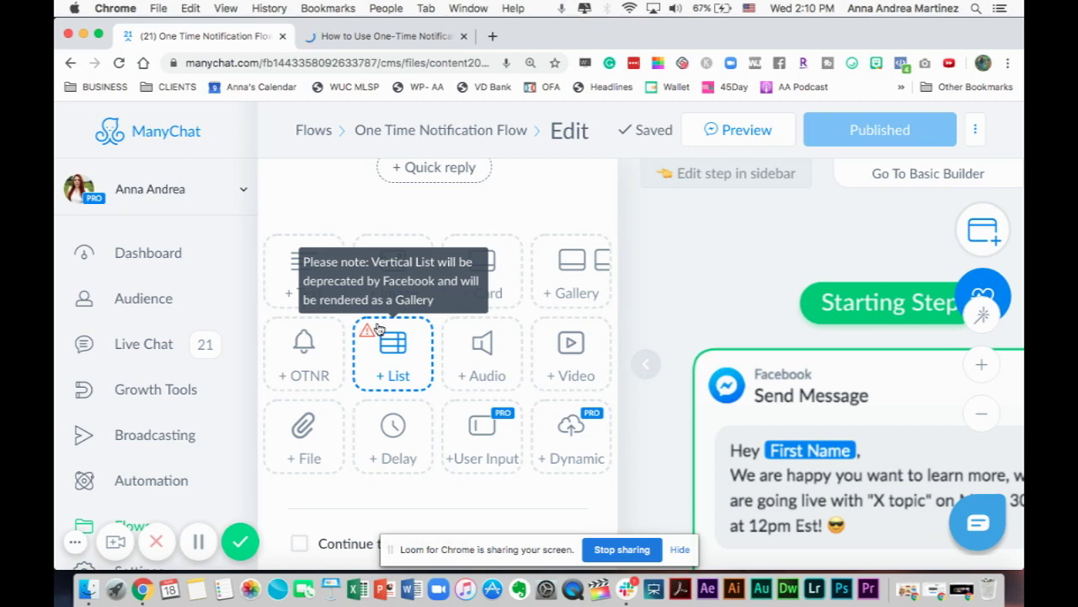
{"action": "scroll", "coordinate": [542, 203], "scroll_direction": "up", "scroll_amount": 4}
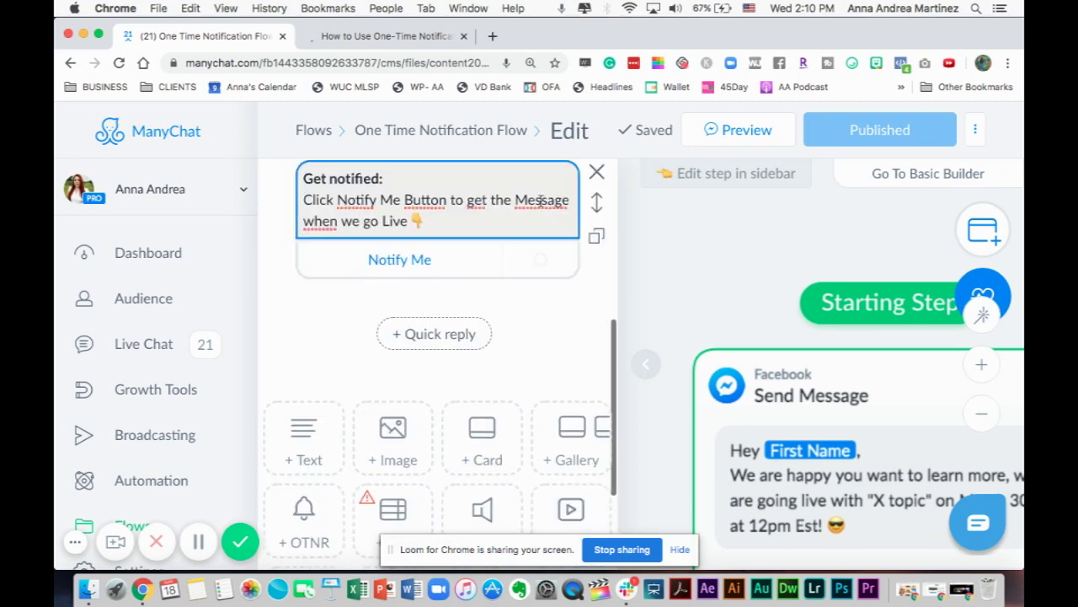
{"action": "scroll", "coordinate": [542, 202], "scroll_direction": "up", "scroll_amount": 6}
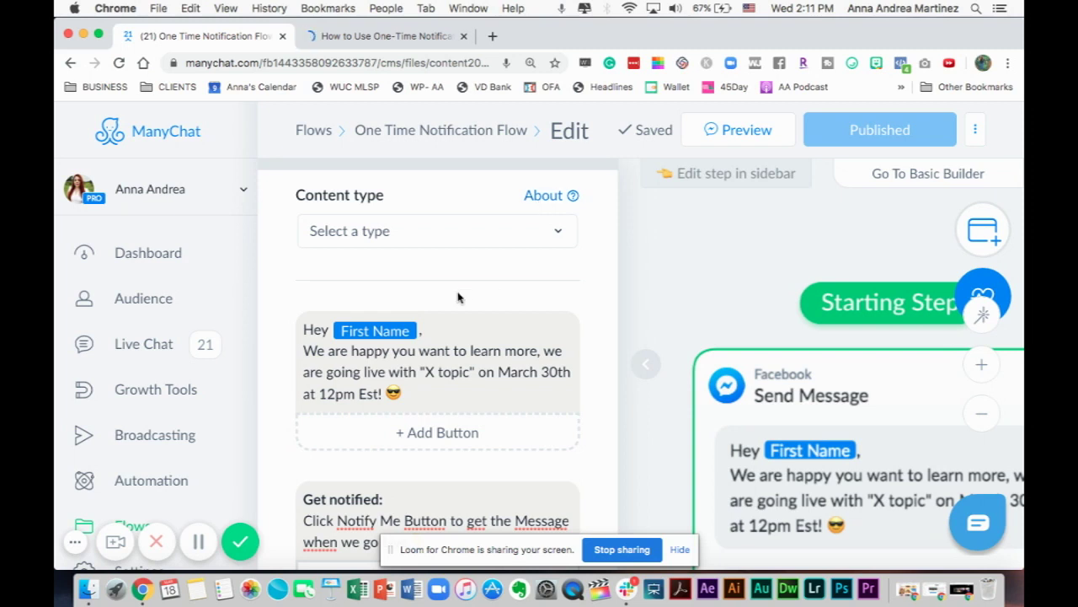
Step: Go to Broadcasting in the left navigation to view drafts and broadcast history
{"action": "scroll", "coordinate": [458, 297], "scroll_direction": "up", "scroll_amount": 1}
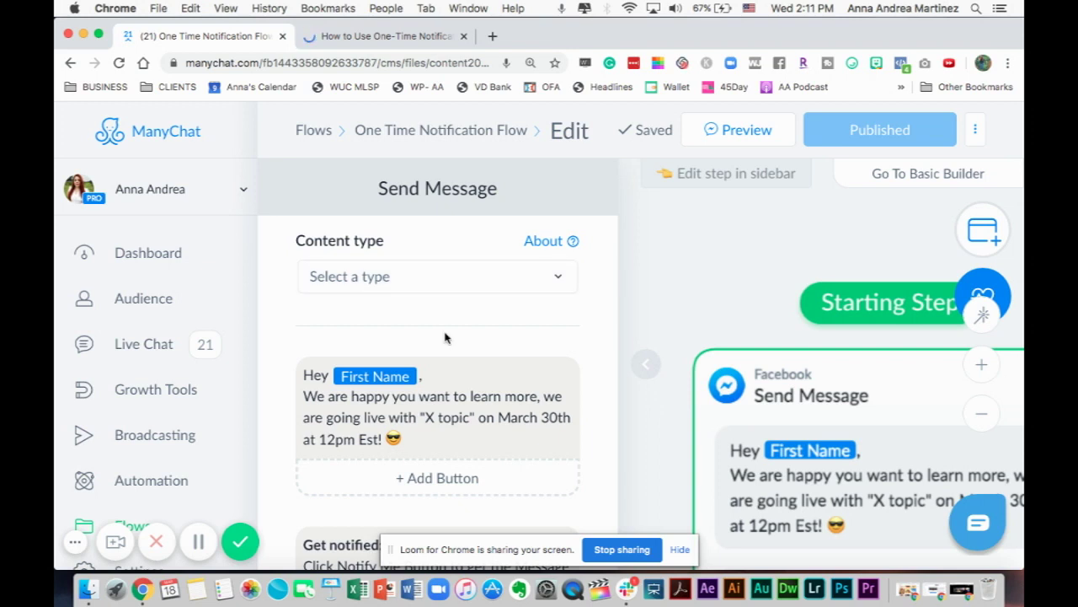
{"action": "left_click", "coordinate": [146, 444]}
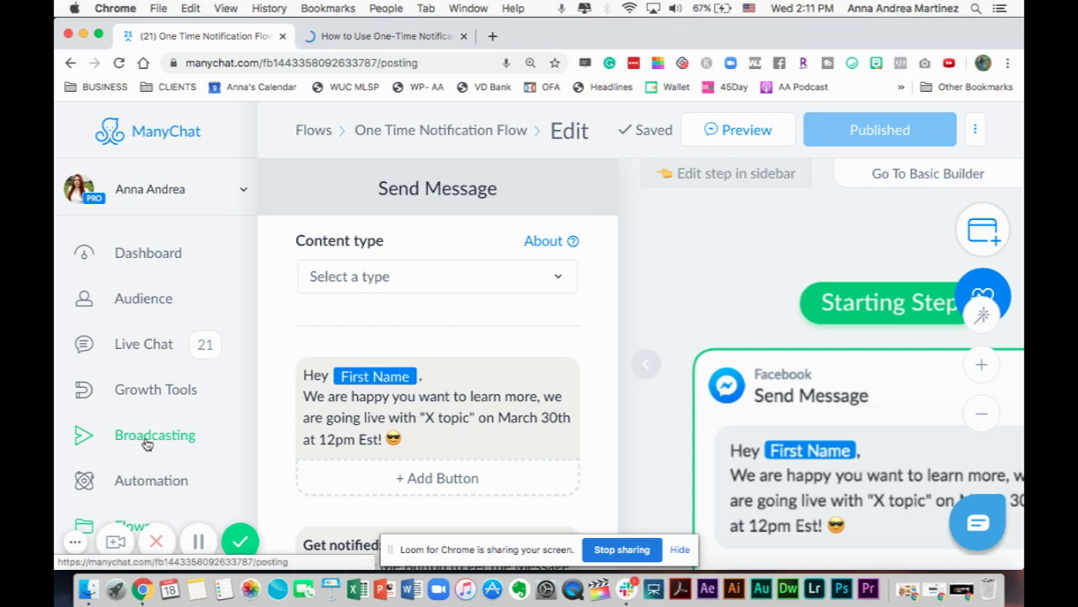